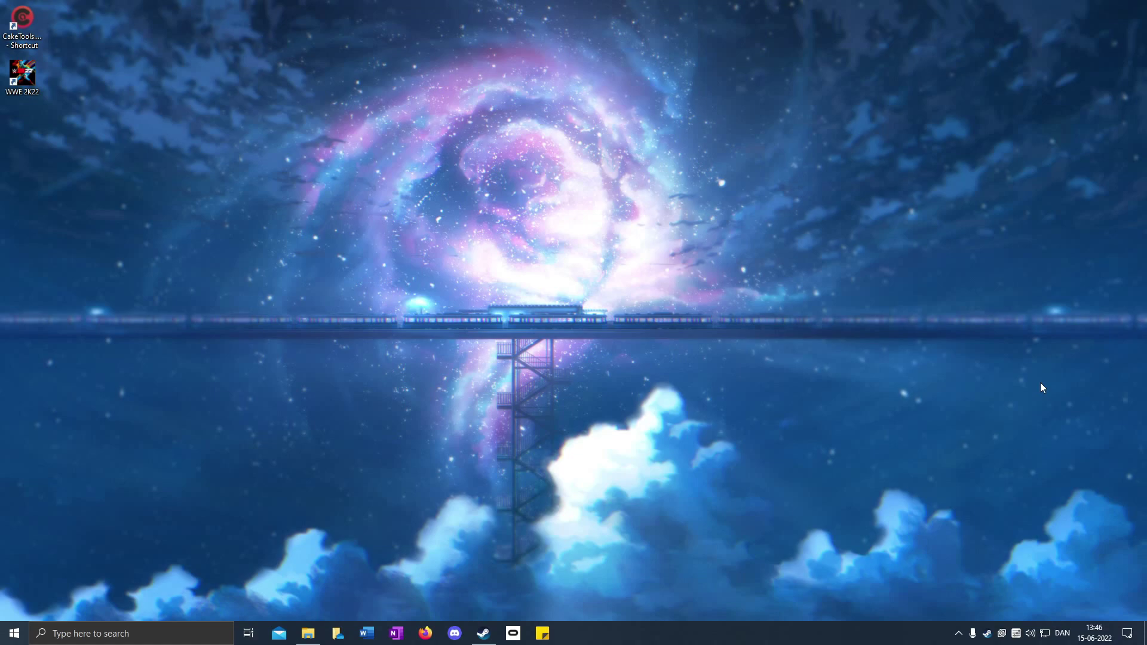
pyautogui.rightClick(484, 632)
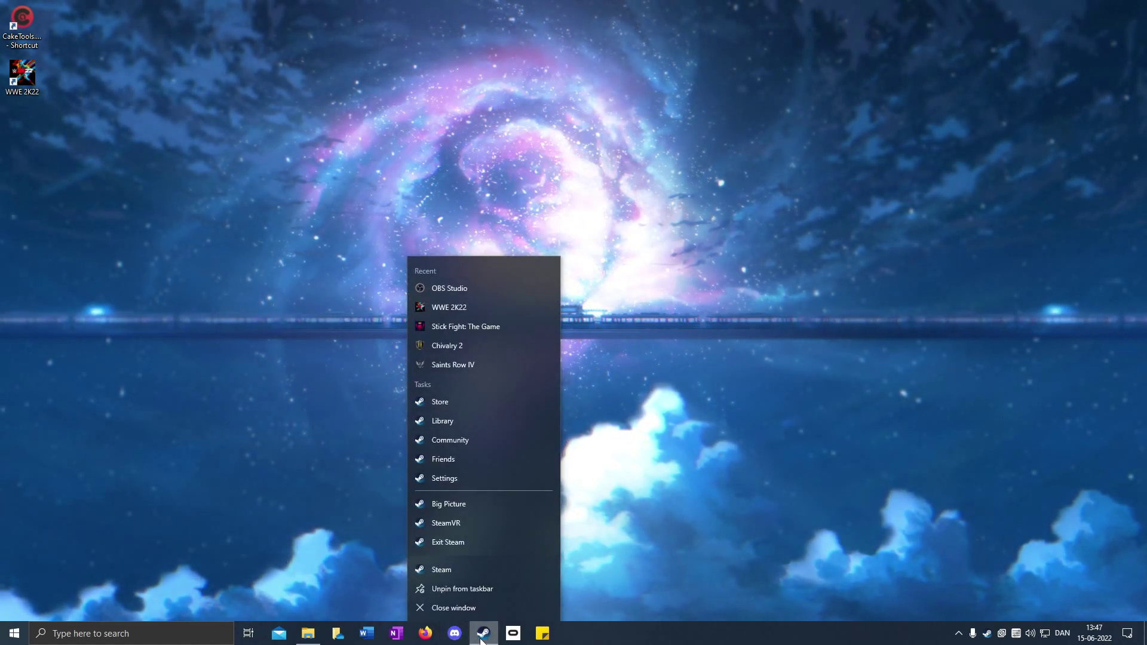
pyautogui.press('Escape')
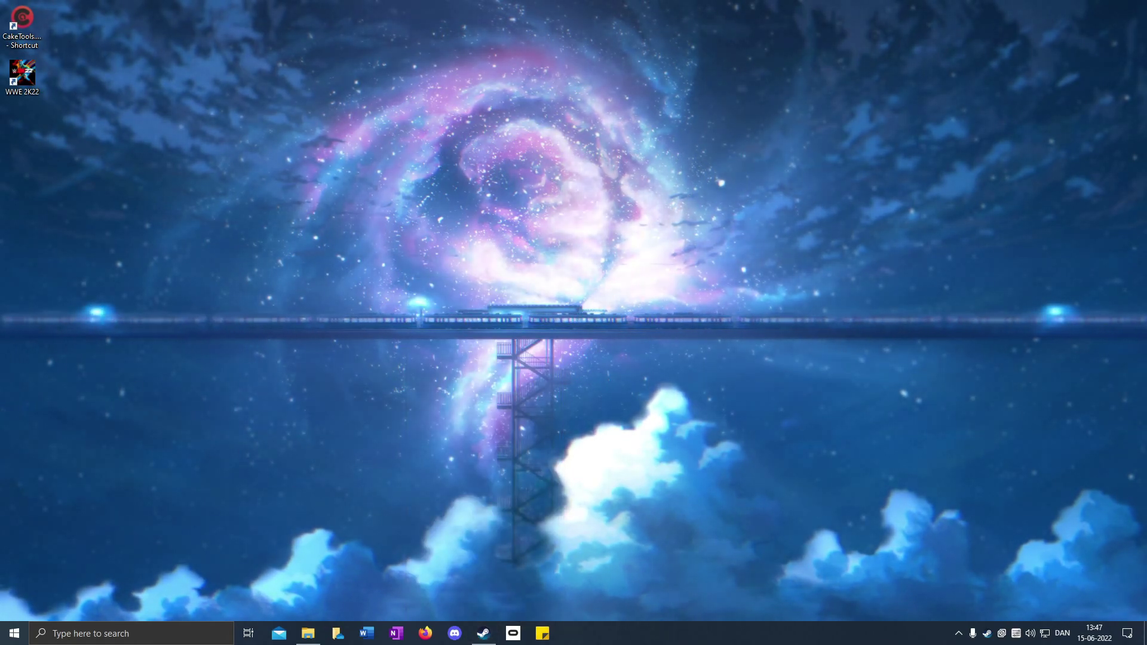
pyautogui.moveTo(485, 632); pyautogui.dragTo(644, 289)
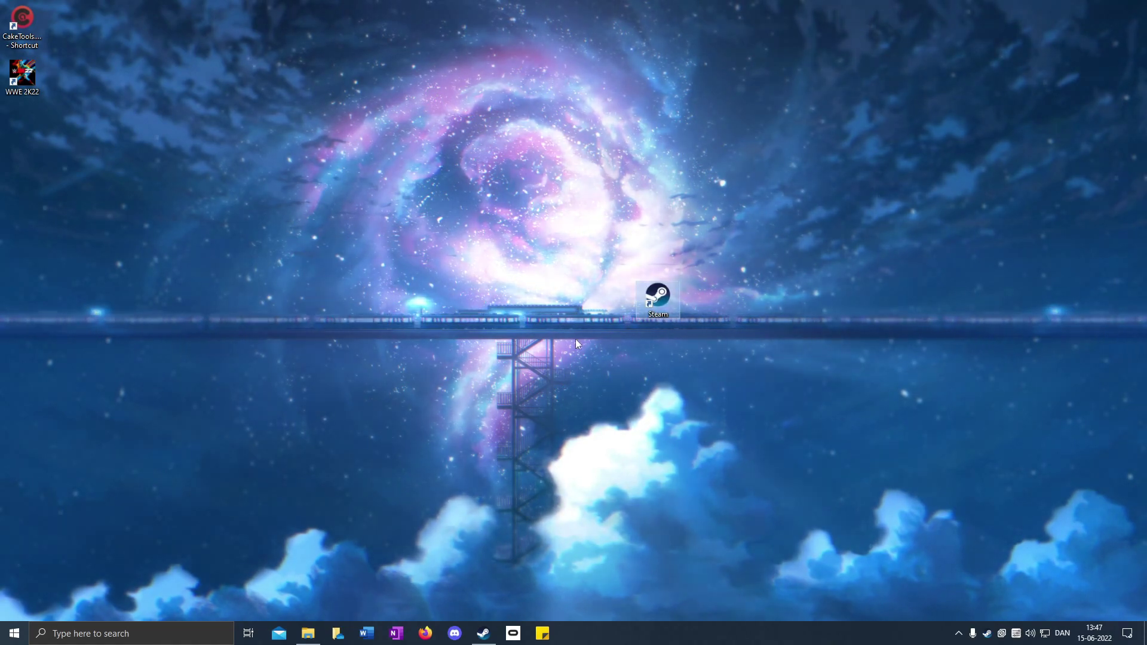
pyautogui.rightClick(650, 302)
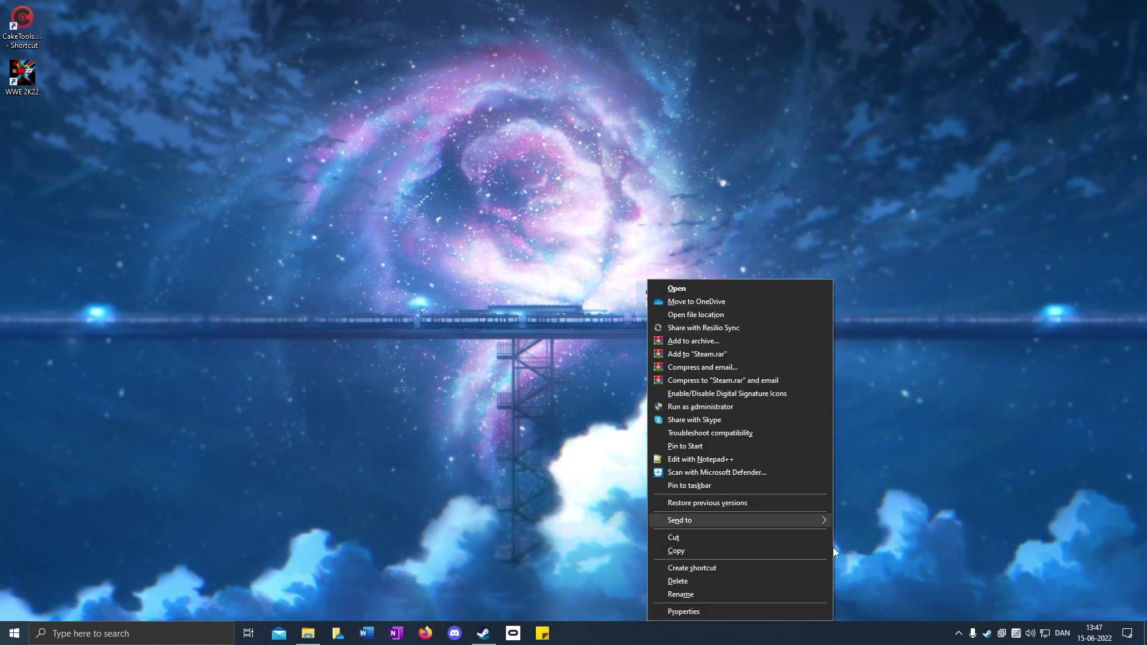
pyautogui.click(738, 615)
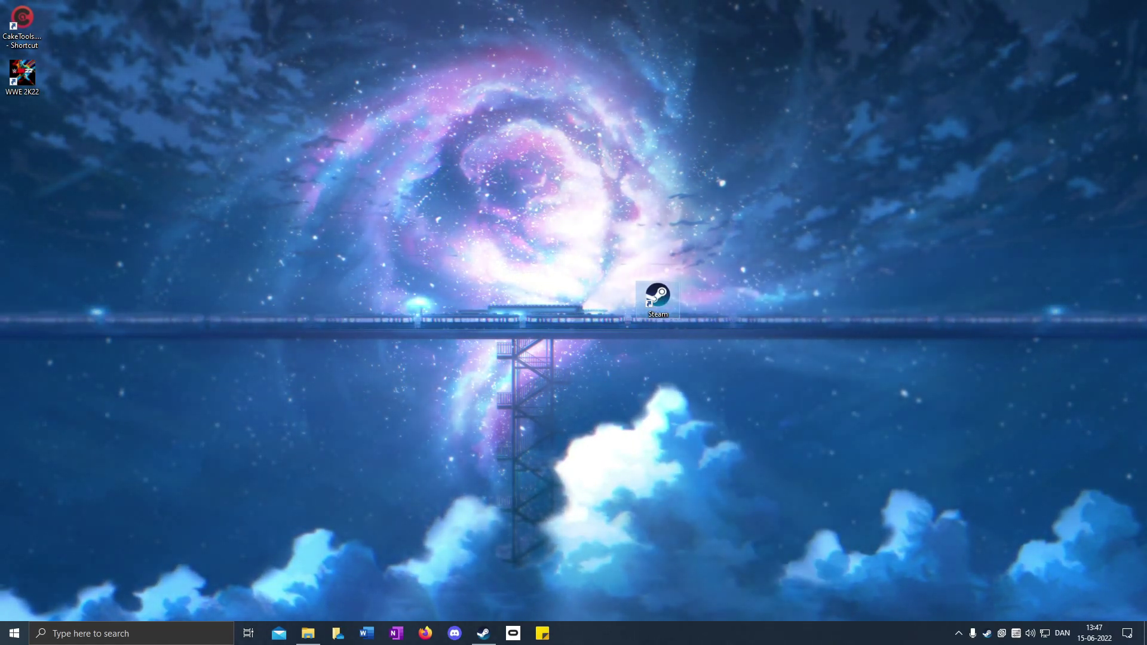
pyautogui.press('Delete')
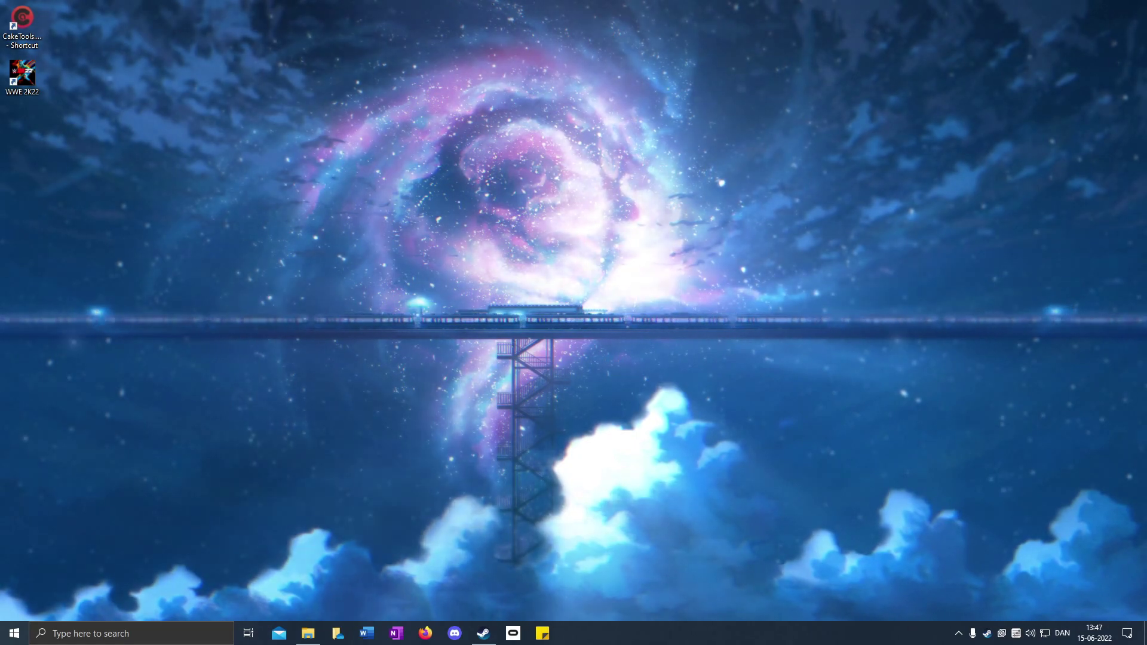
# Re-enter the -console launch option after steam.exe" in the target of the pinned Steam shortcut and save the properties.
pyautogui.rightClick(484, 634)
pyautogui.rightClick(490, 570)
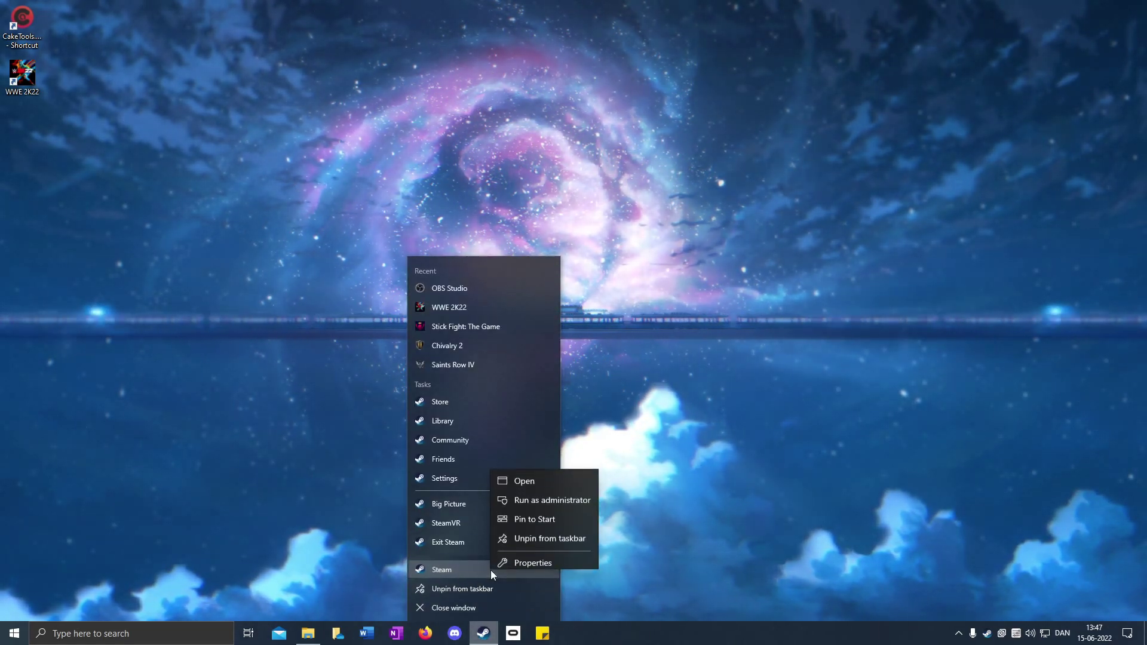
pyautogui.click(525, 556)
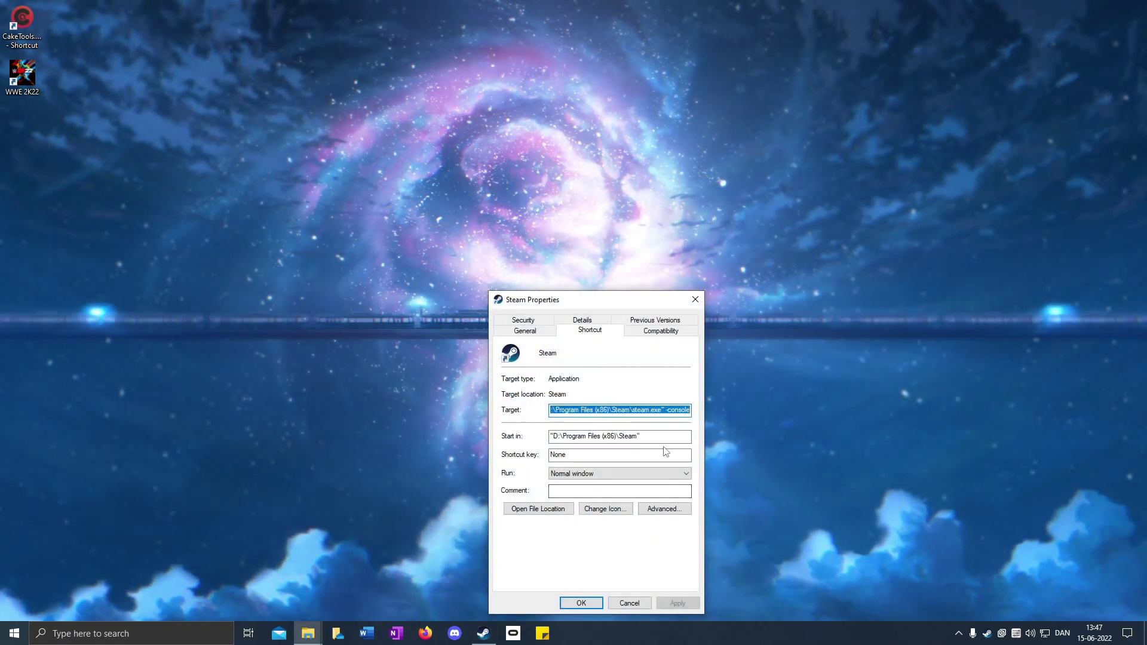
pyautogui.click(691, 410)
pyautogui.moveTo(691, 409); pyautogui.dragTo(666, 412)
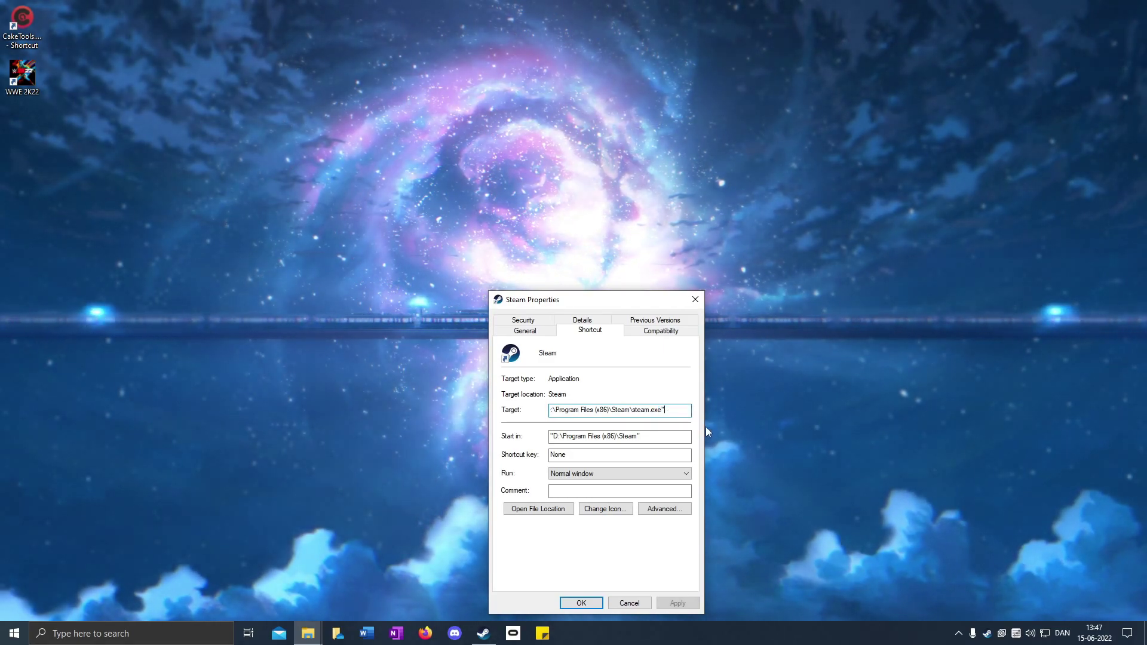
pyautogui.press('BackSpace')
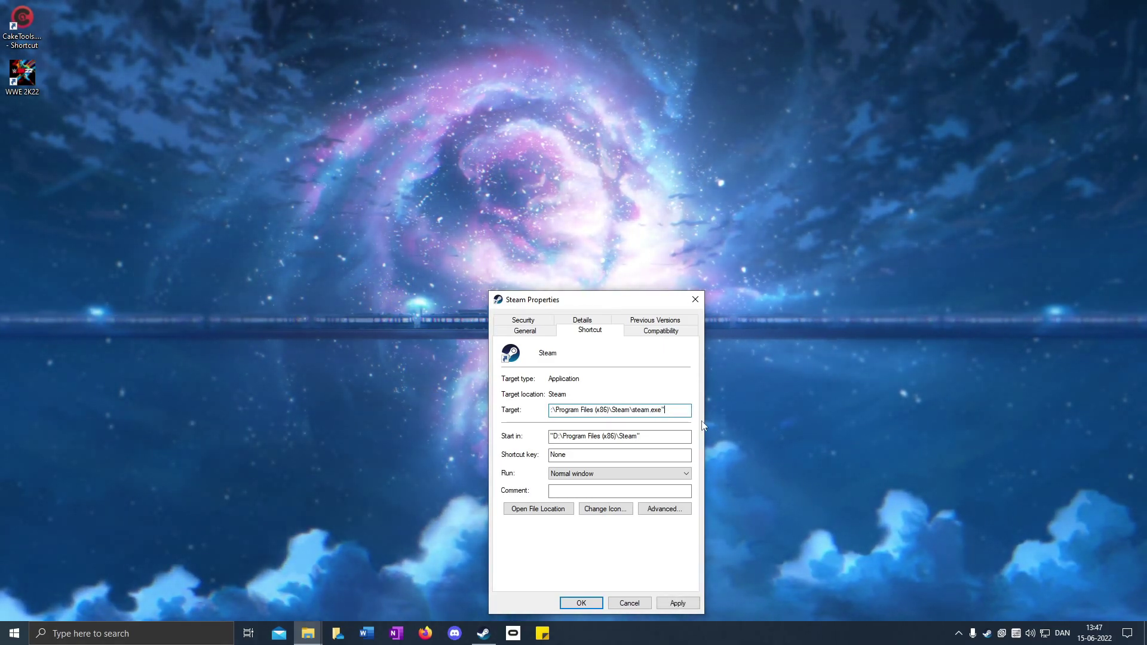
pyautogui.write('-')
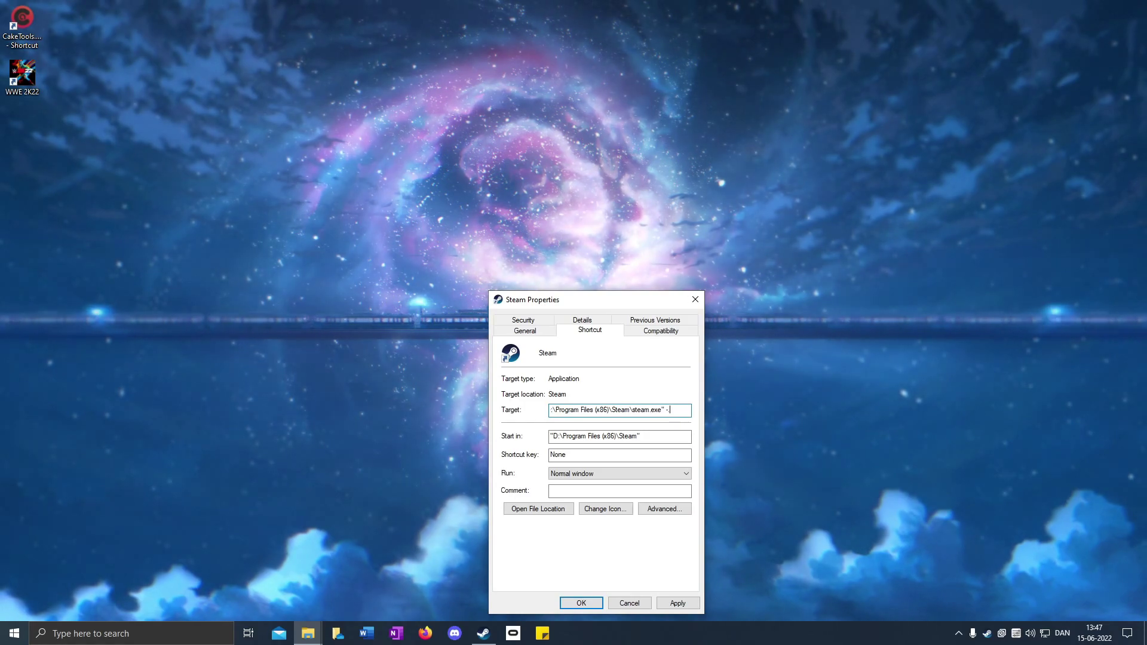
pyautogui.write('console')
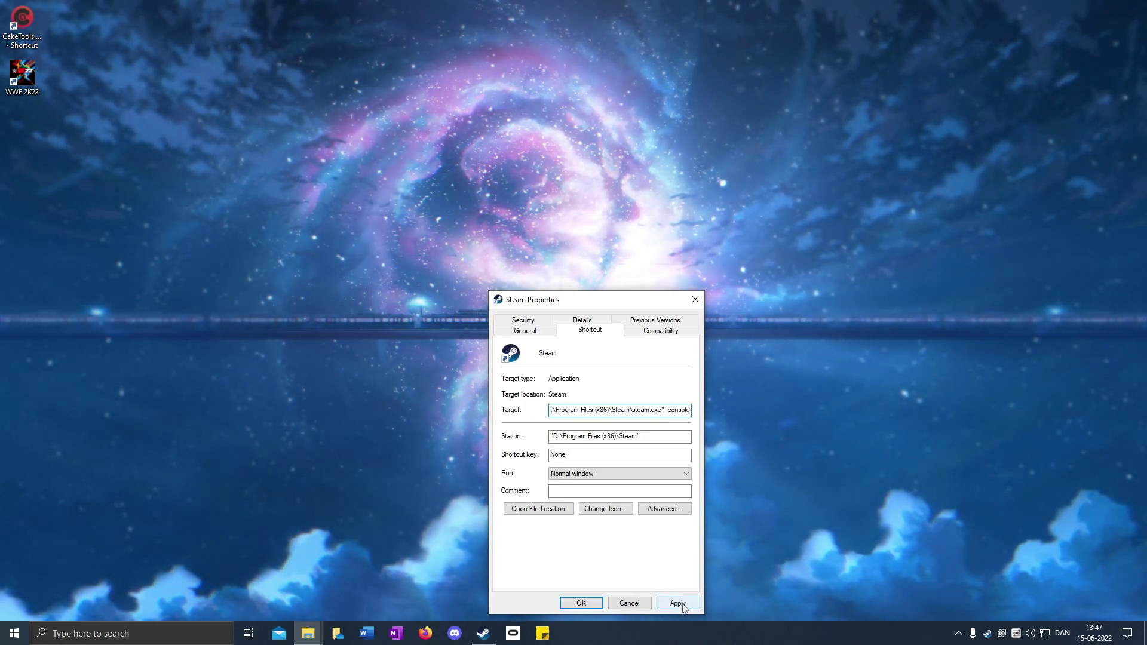
pyautogui.click(678, 604)
pyautogui.click(585, 603)
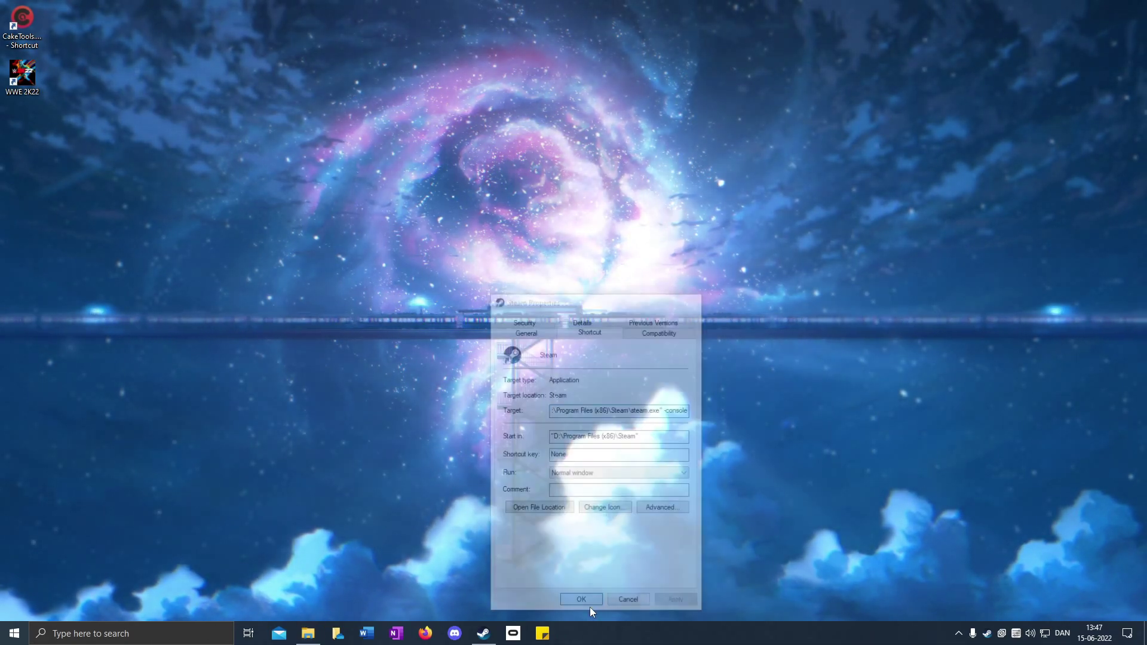
pyautogui.rightClick(987, 633)
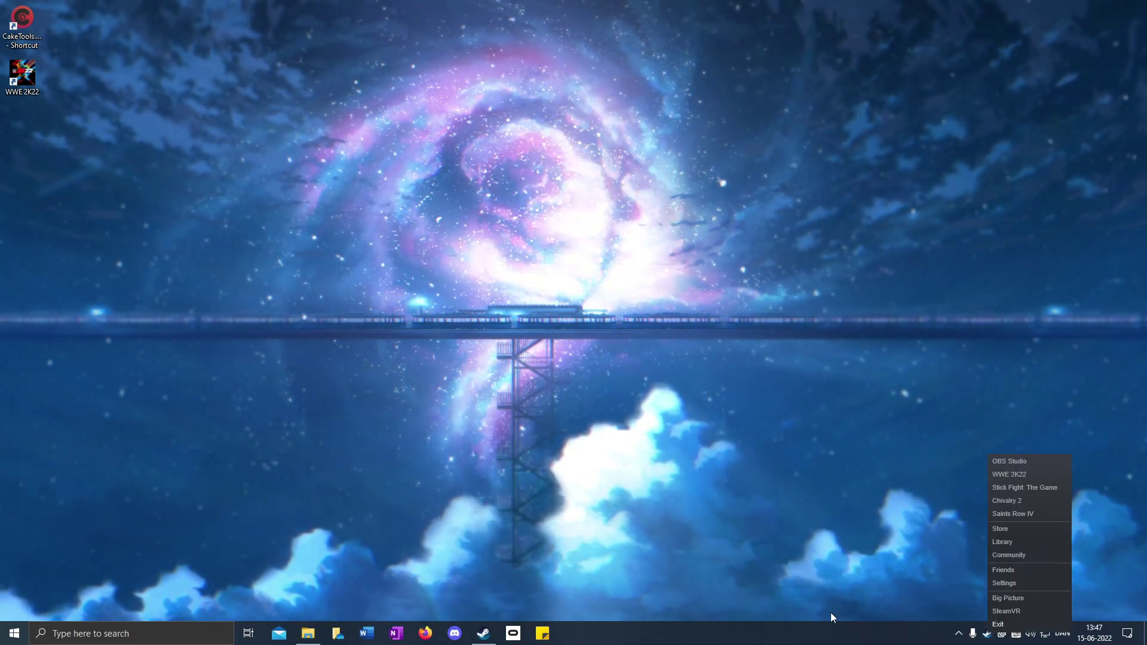
pyautogui.click(832, 617)
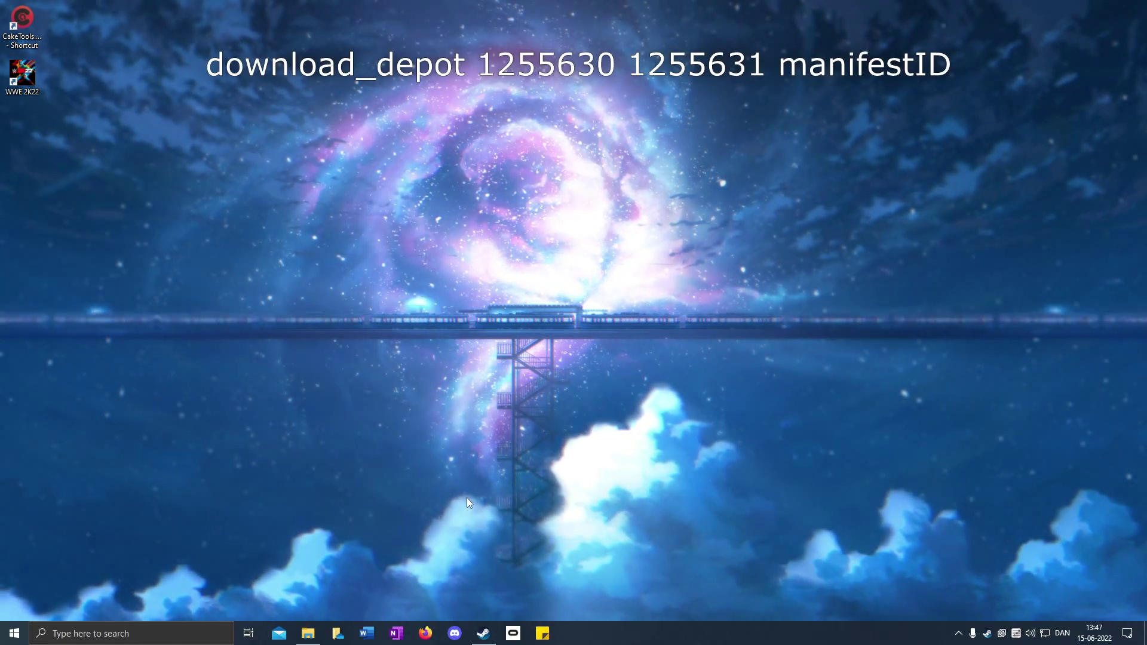
pyautogui.click(102, 635)
pyautogui.write('notep')
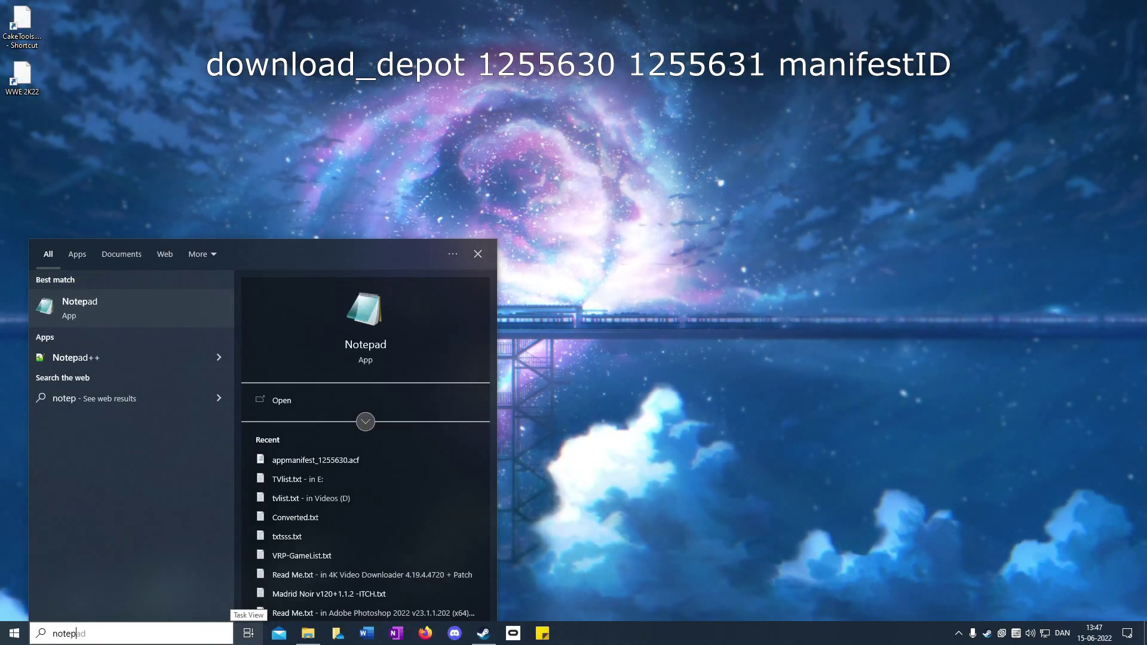
pyautogui.press('Return')
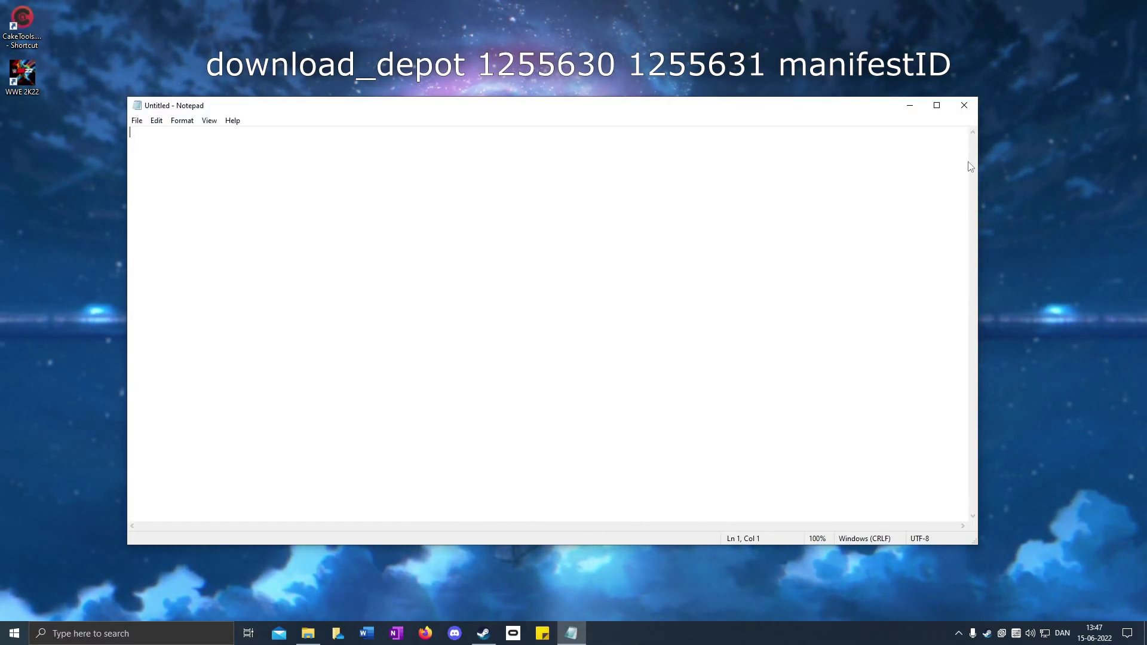
pyautogui.rightClick(205, 144)
pyautogui.click(226, 194)
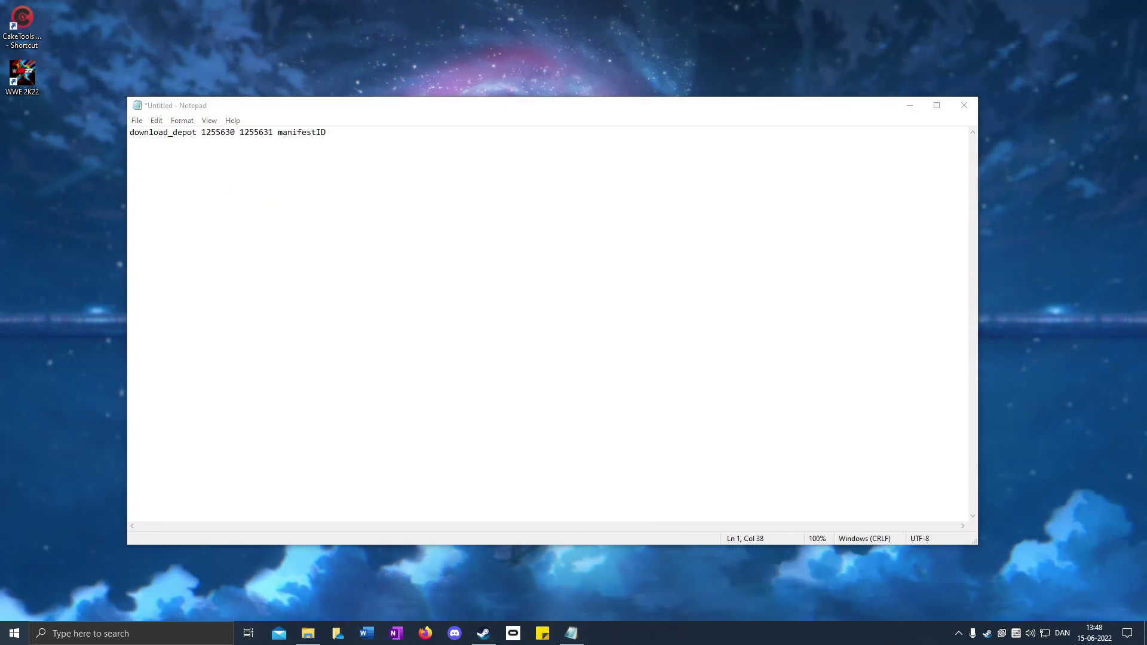
# Switch to the browser and examine the WWE 2K22 patch notes for the release date of patch 1.08.
pyautogui.hotkey('alt', 'Tab')
pyautogui.scroll(2, 574, 298)
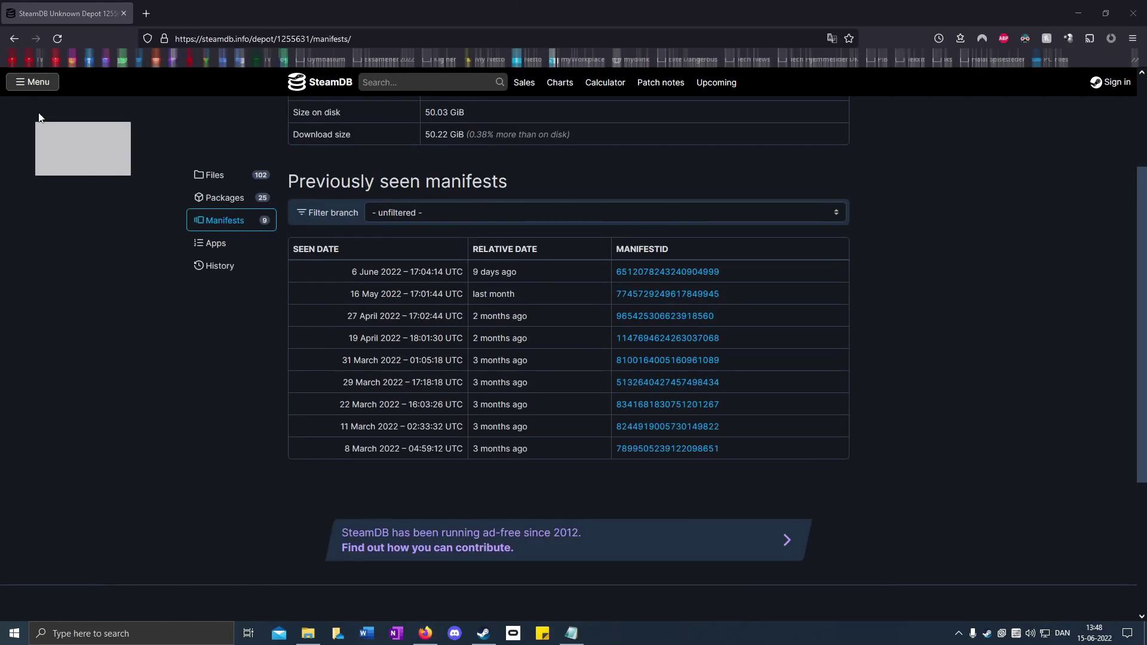
pyautogui.hotkey('ctrl', 'Tab')
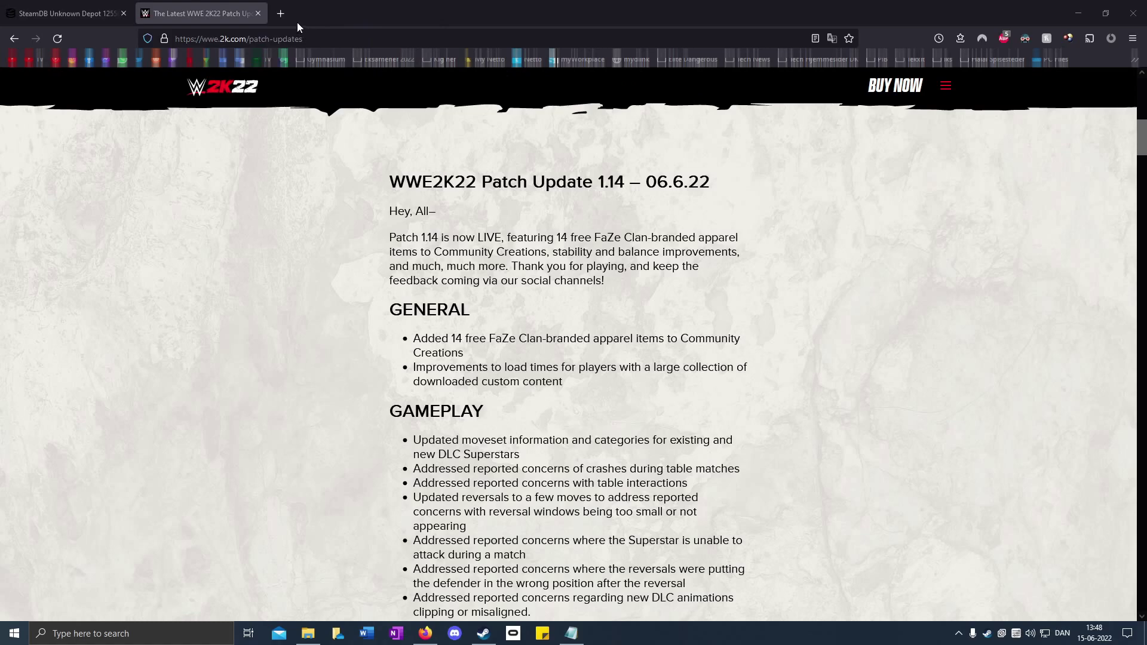
pyautogui.scroll(3, 684, 241)
pyautogui.middleClick(661, 181)
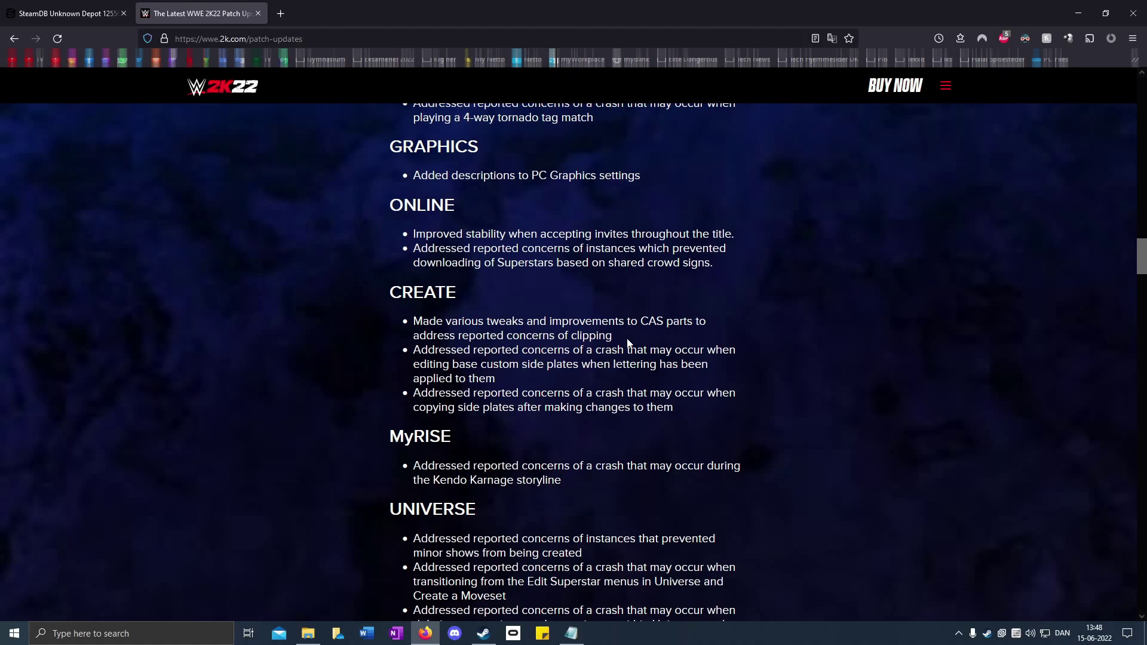
pyautogui.scroll(1, 638, 262)
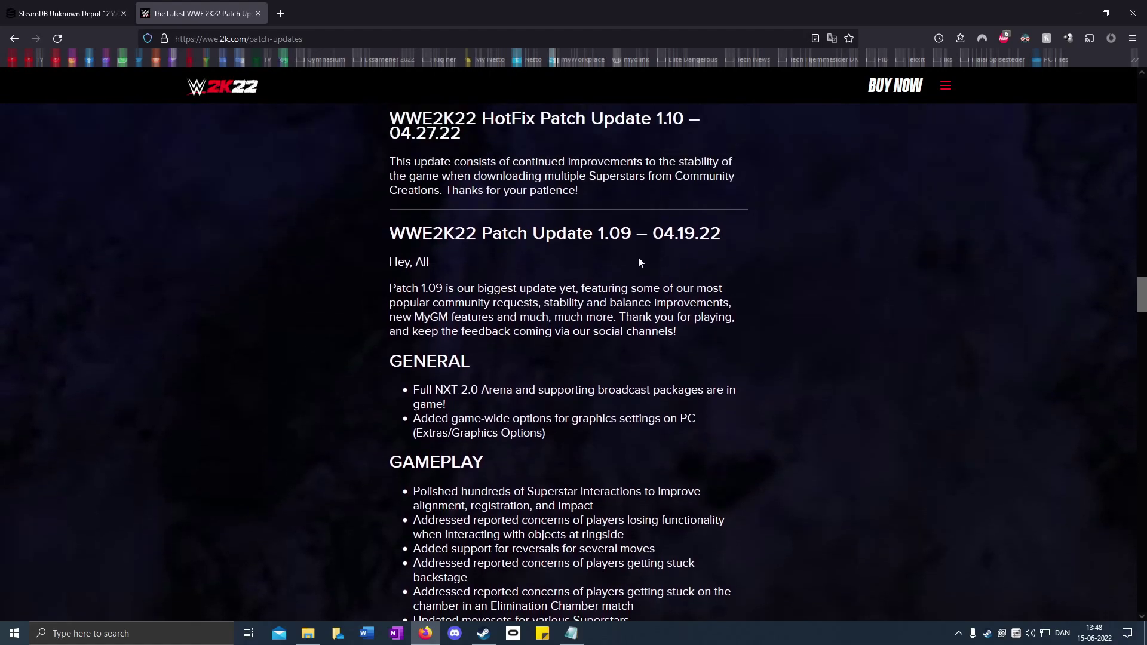
pyautogui.scroll(-20, 604, 262)
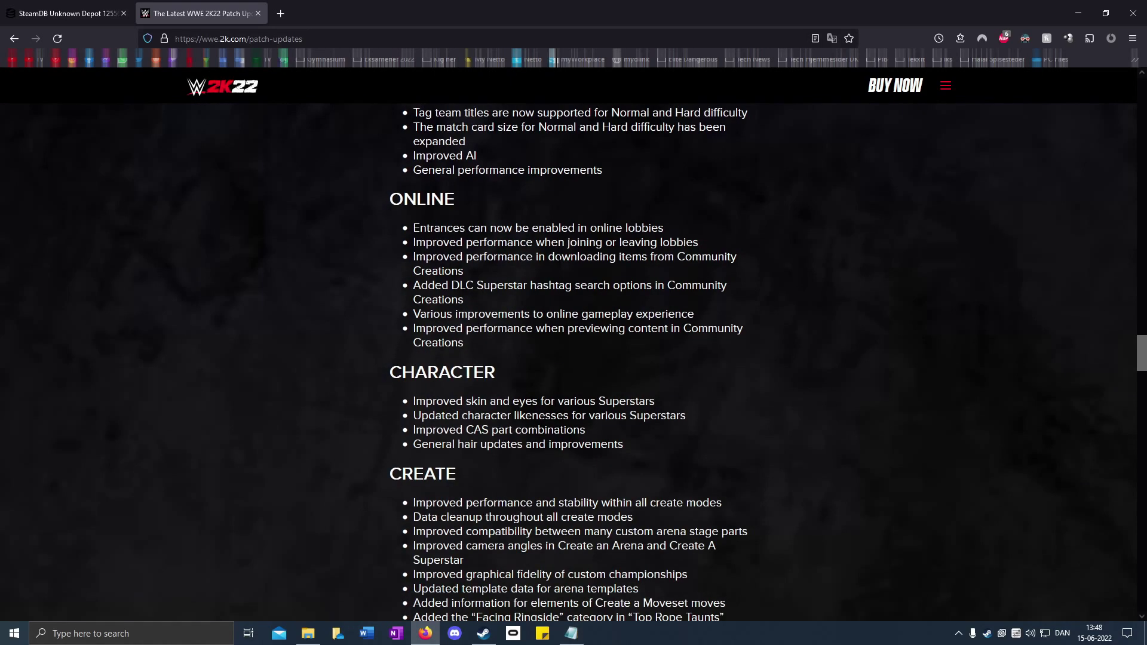
pyautogui.scroll(-15, 602, 257)
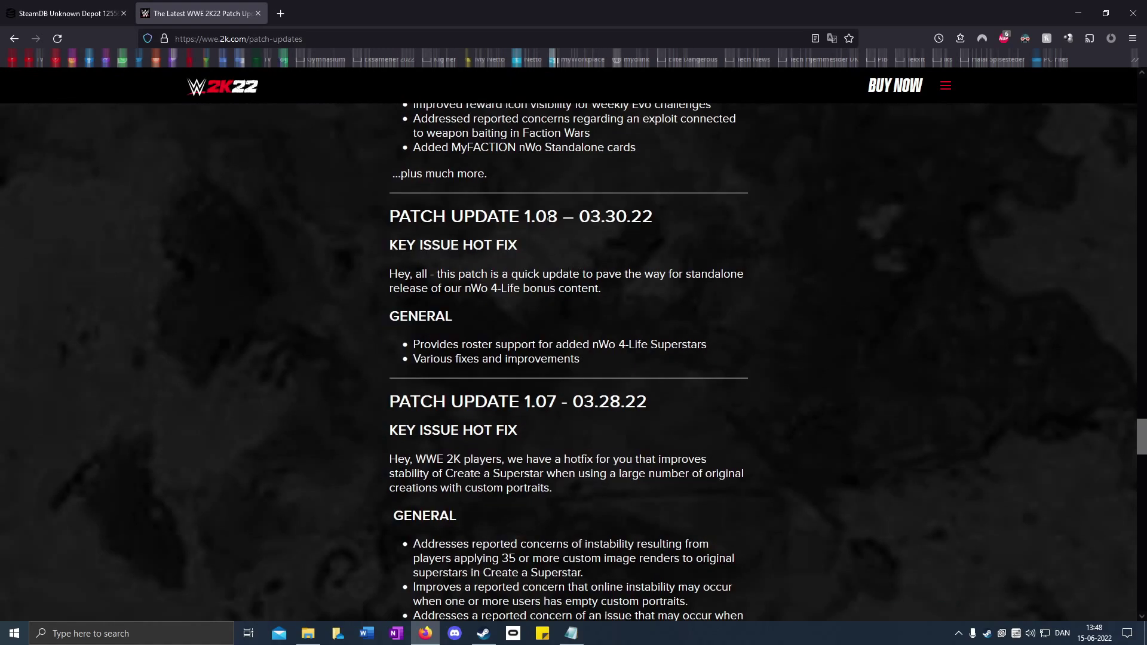
pyautogui.scroll(2, 549, 219)
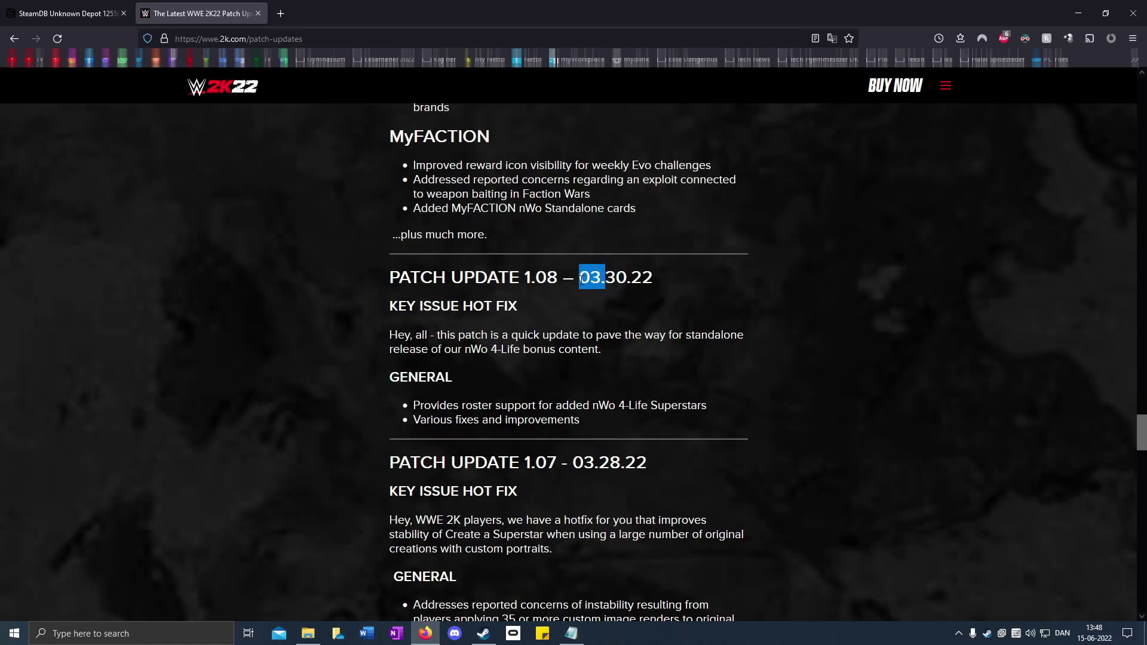
pyautogui.scroll(2, 581, 279)
pyautogui.moveTo(582, 279); pyautogui.dragTo(569, 339)
pyautogui.hotkey('ctrl', 'Tab')
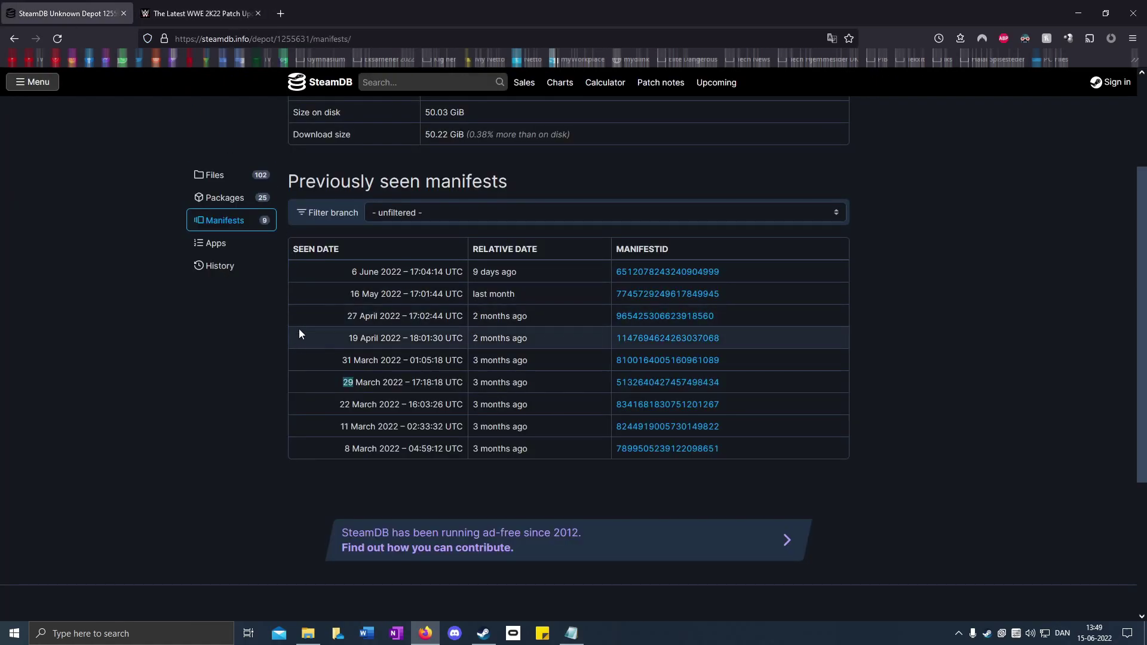
pyautogui.click(349, 365)
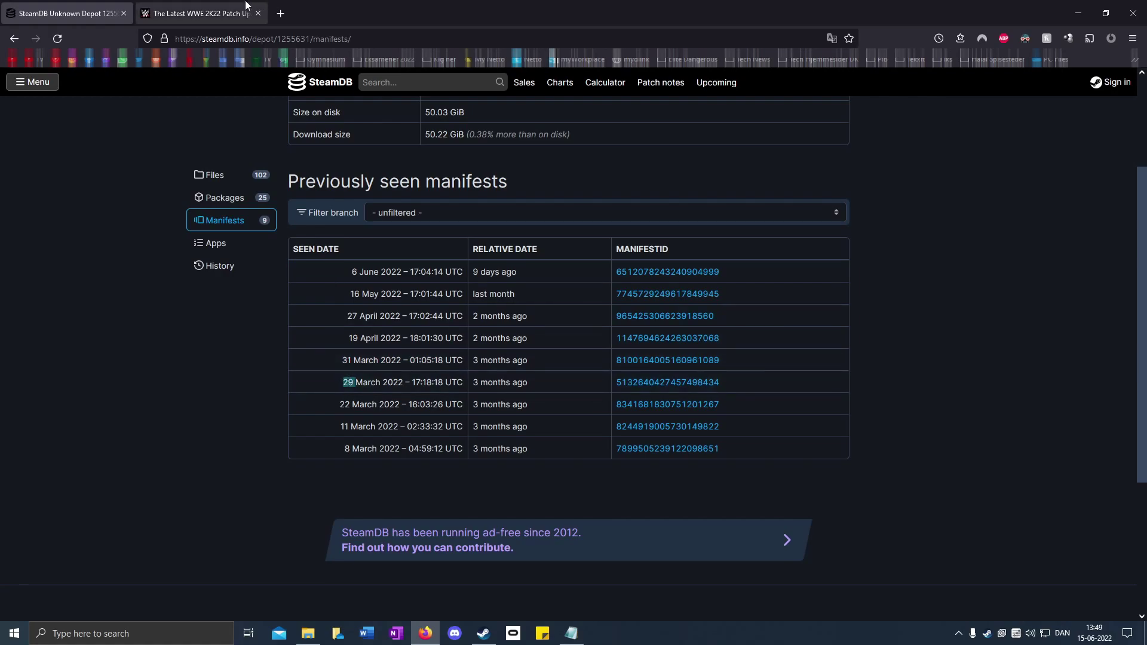
pyautogui.hotkey('ctrl', 'Tab')
pyautogui.scroll(-1, 658, 339)
pyautogui.moveTo(658, 340); pyautogui.dragTo(434, 342)
pyautogui.hotkey('ctrl', 'Tab')
pyautogui.moveTo(721, 360); pyautogui.dragTo(714, 369)
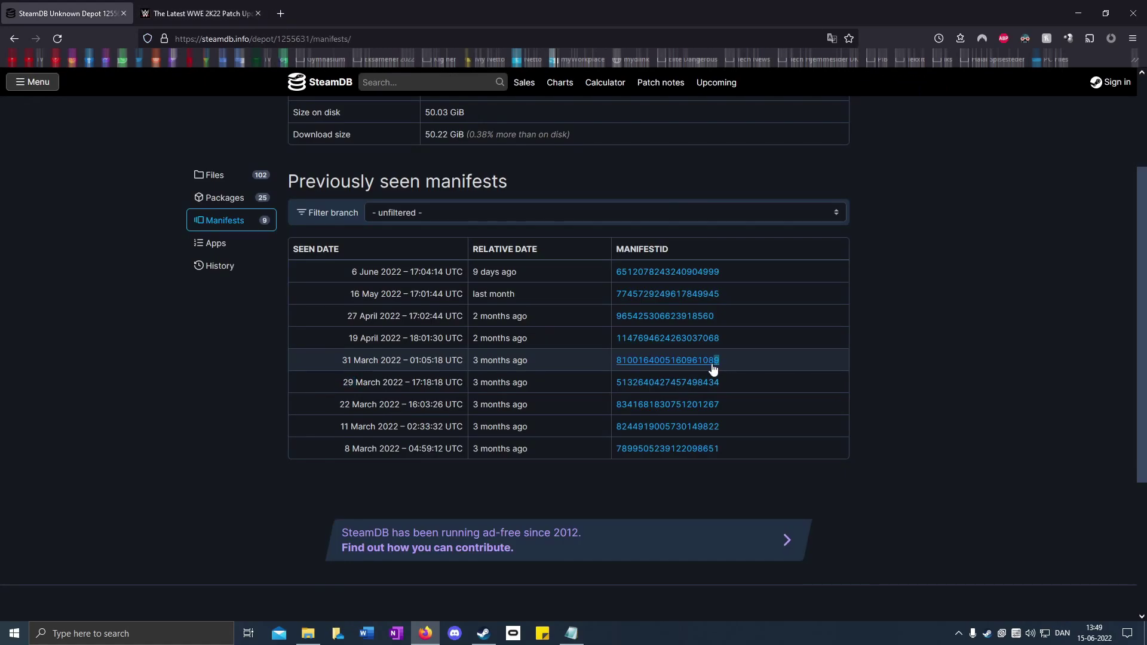
pyautogui.rightClick(630, 359)
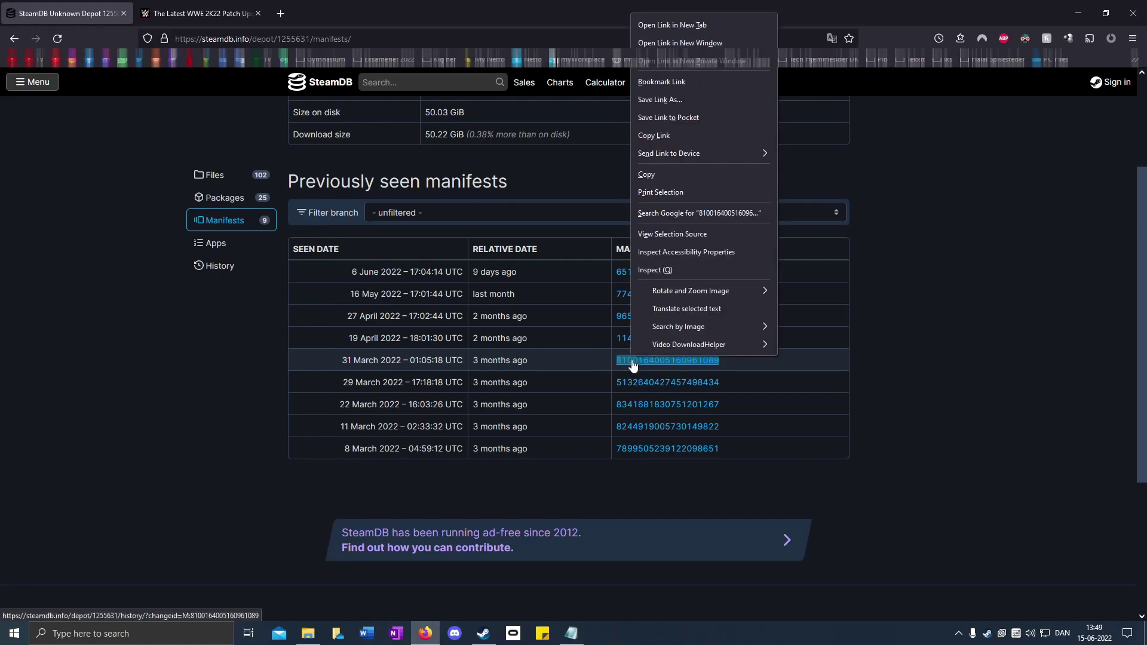
pyautogui.click(673, 174)
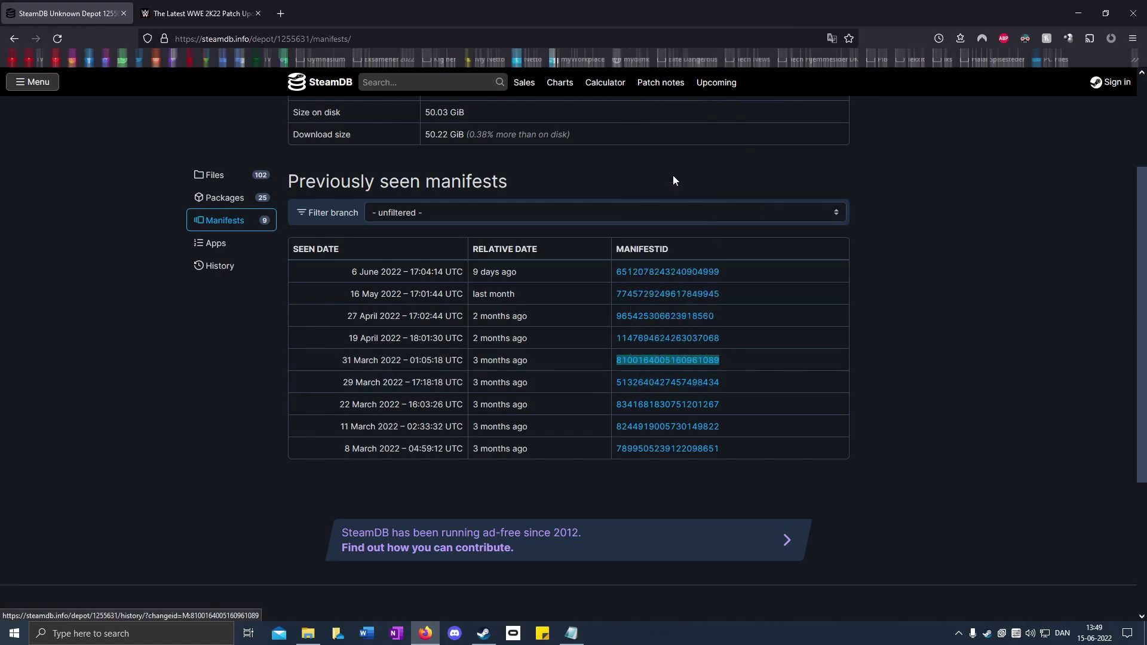
# Replace the manifestID placeholder in the Notepad command with the copied manifest ID.
pyautogui.click(575, 638)
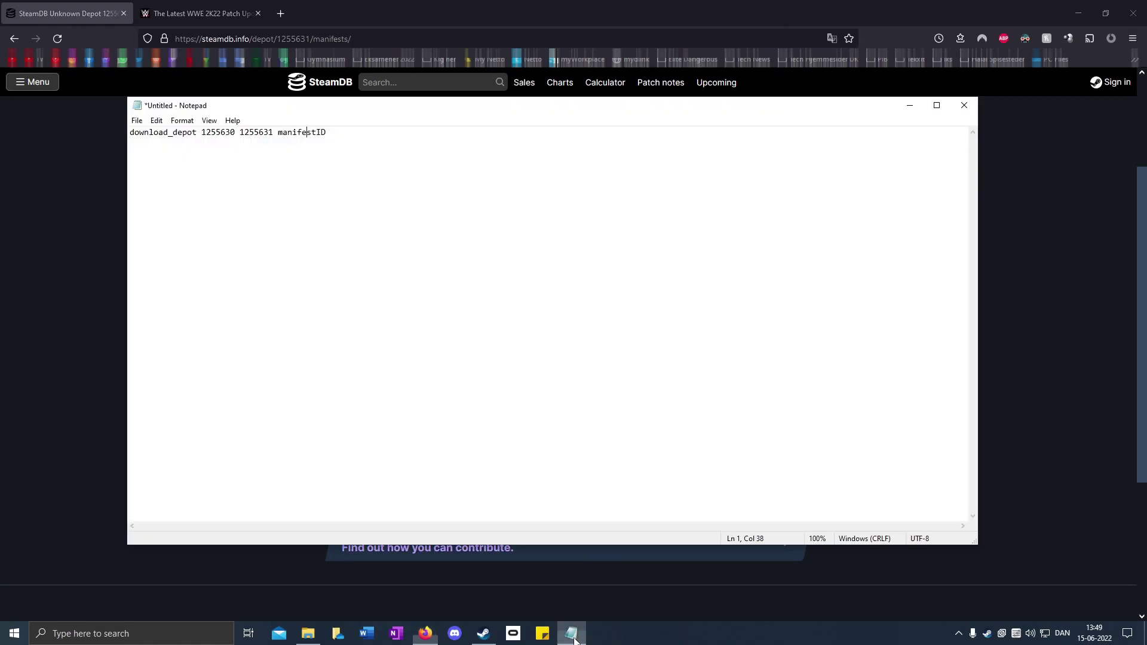
pyautogui.rightClick(280, 134)
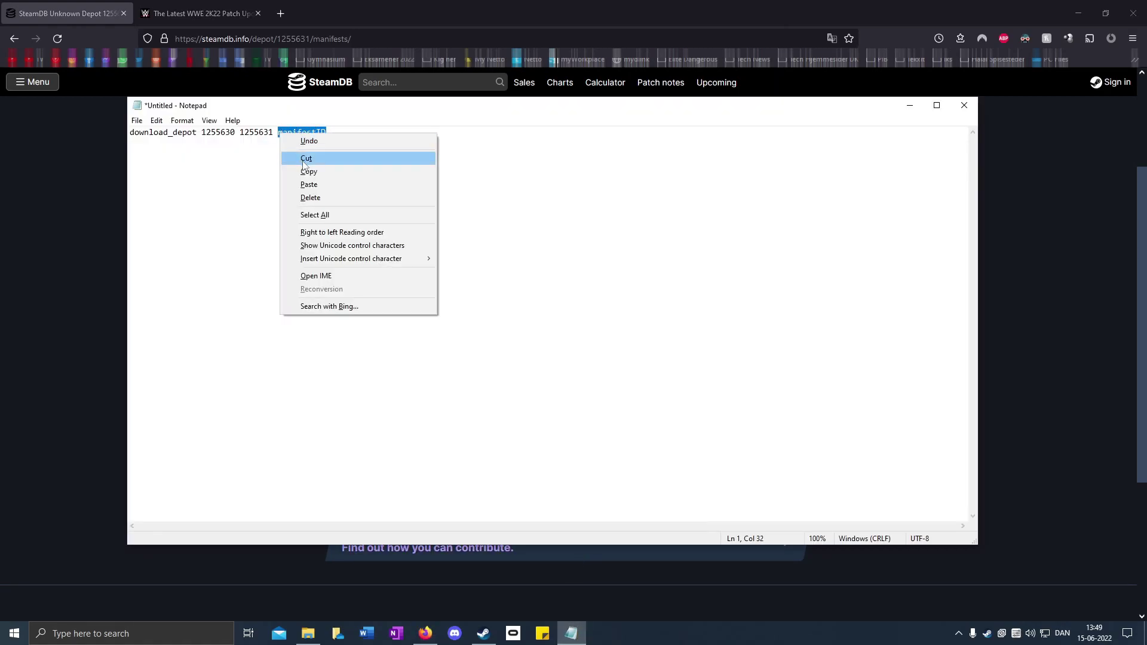
pyautogui.click(313, 182)
# Switch to Steam and exit the client completely.
pyautogui.press('super+d')
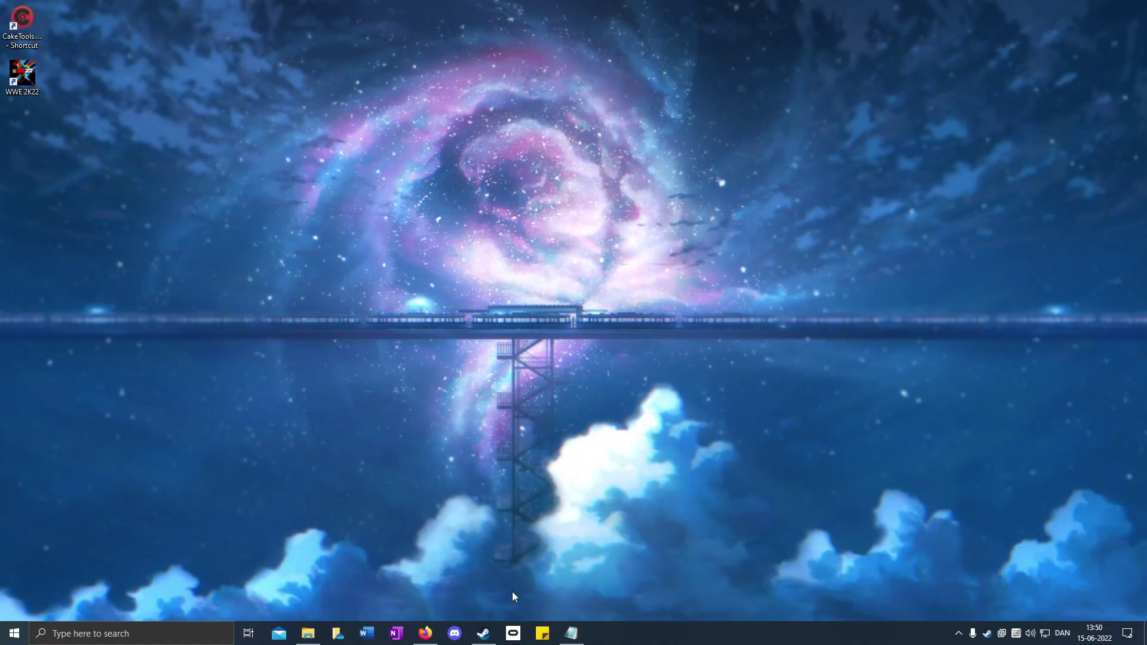
pyautogui.click(483, 634)
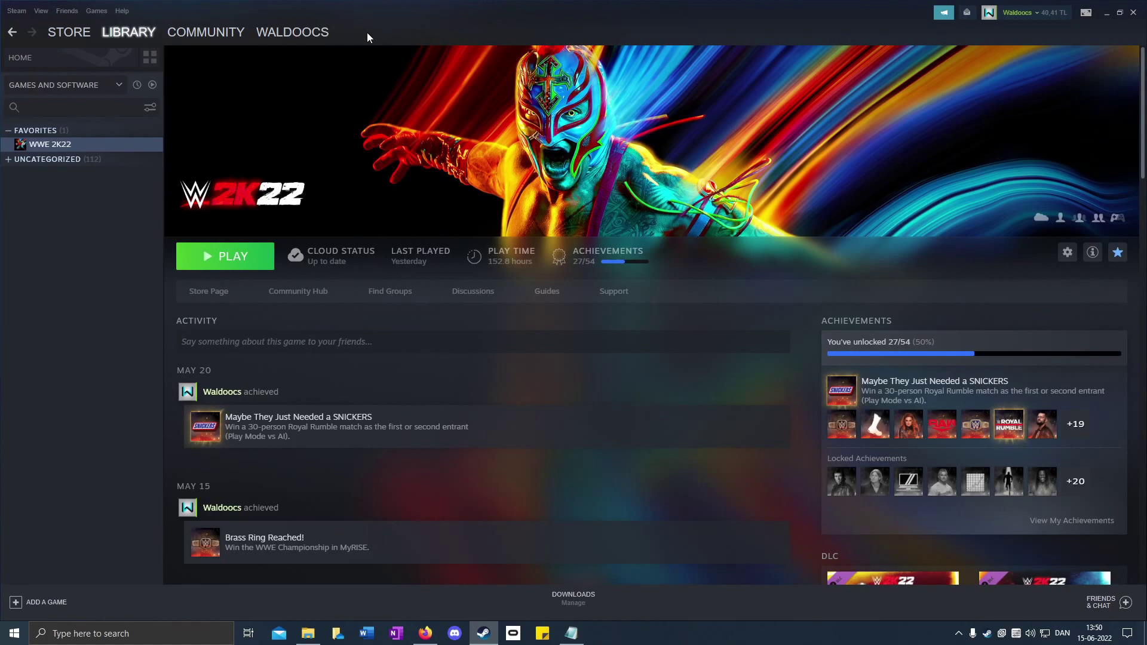
pyautogui.click(16, 11)
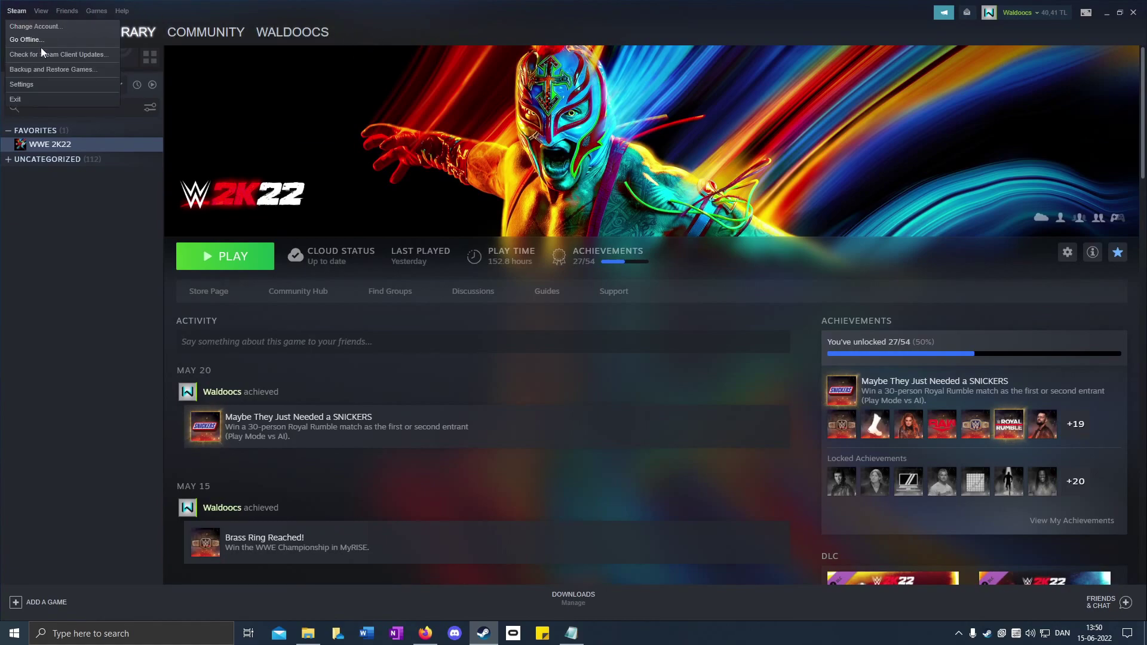
pyautogui.click(16, 100)
# Set the Steam taskbar shortcut's target to end with the -console option after steam.exe, and confirm its properties.
pyautogui.rightClick(482, 633)
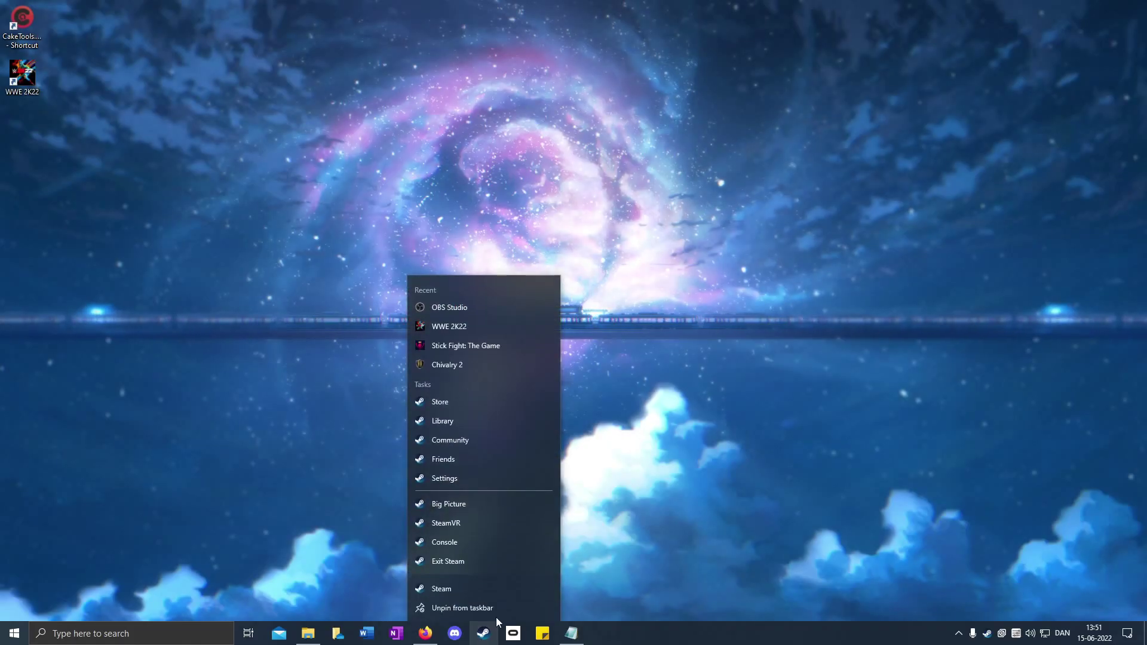
pyautogui.rightClick(507, 592)
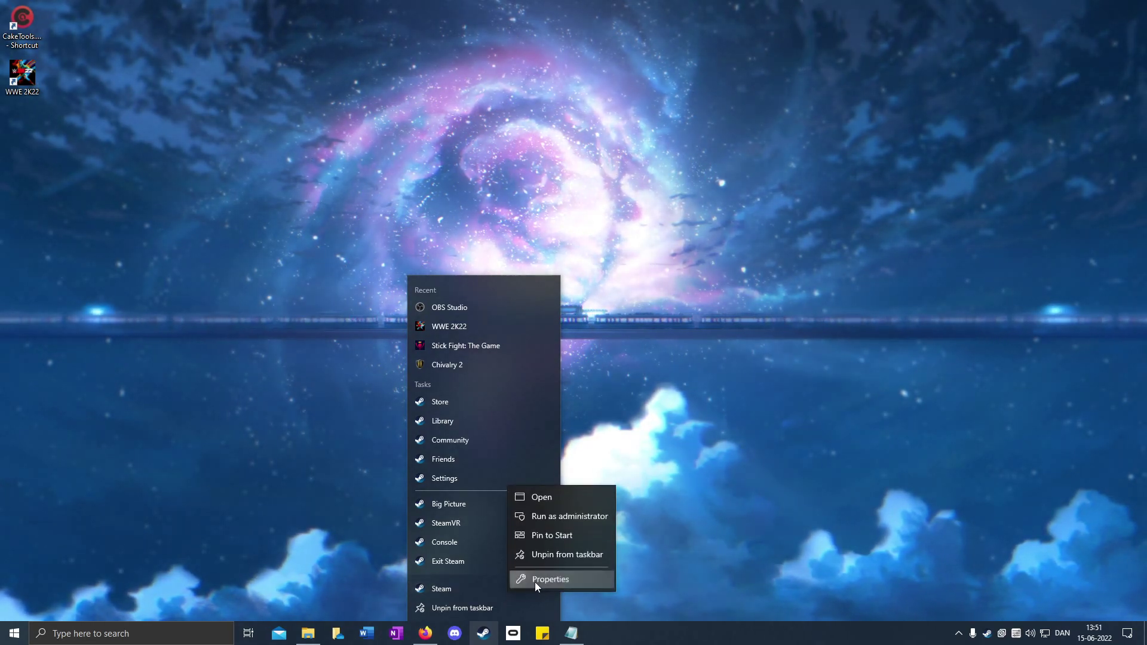
pyautogui.click(535, 582)
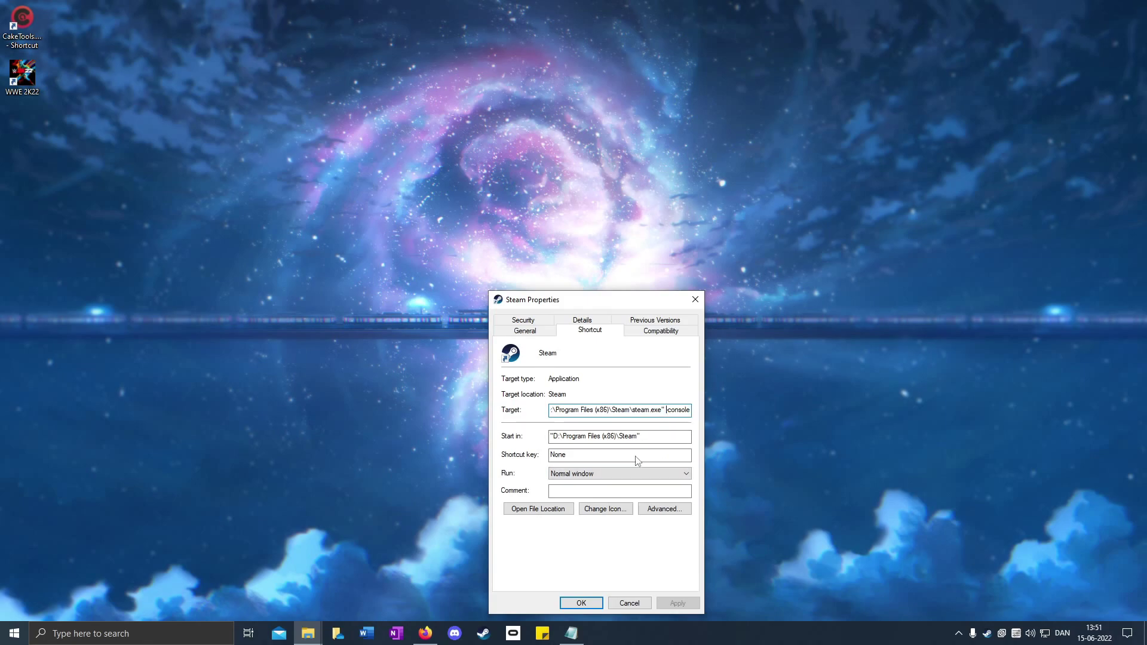
pyautogui.click(599, 602)
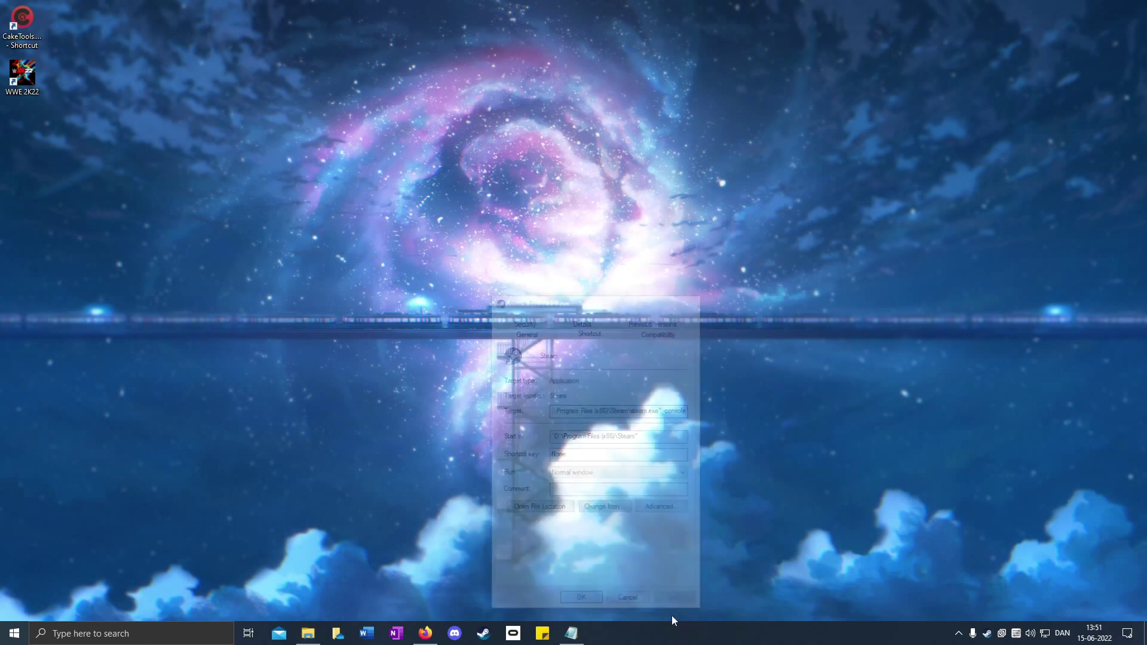
pyautogui.click(482, 633)
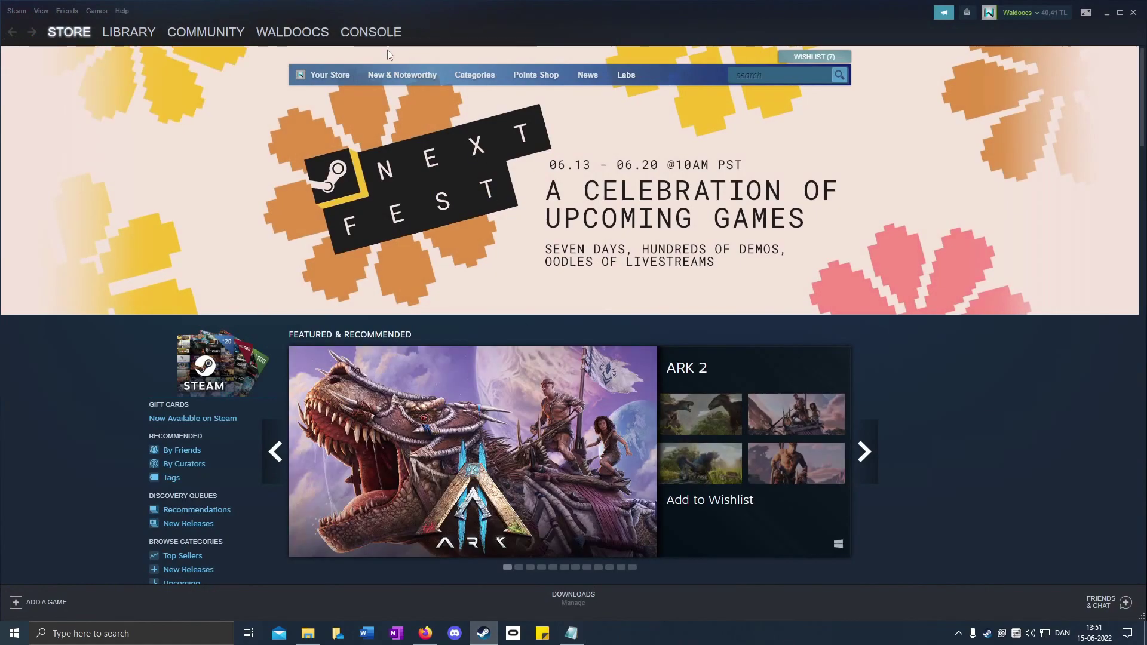
pyautogui.click(393, 31)
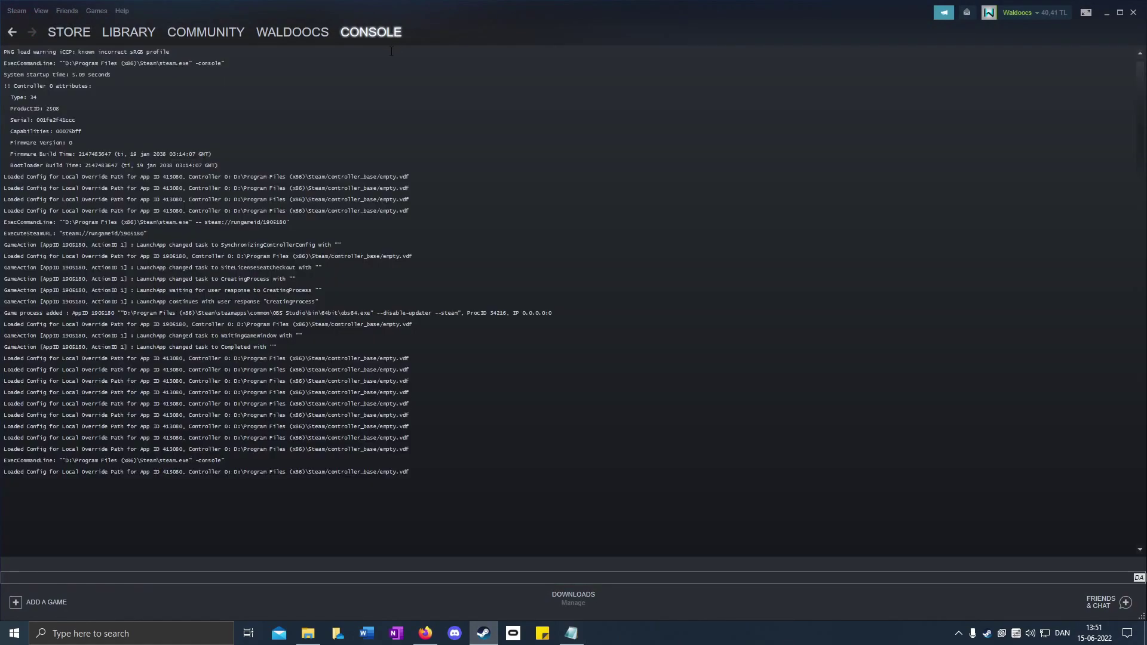
pyautogui.click(573, 635)
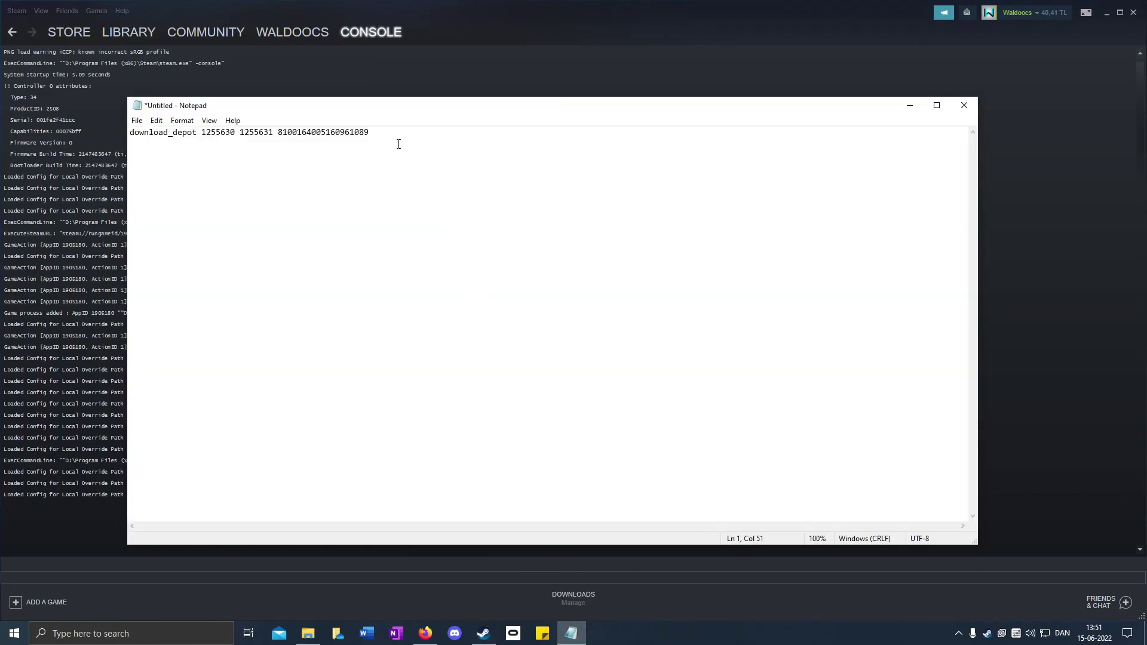
pyautogui.rightClick(230, 139)
pyautogui.click(264, 167)
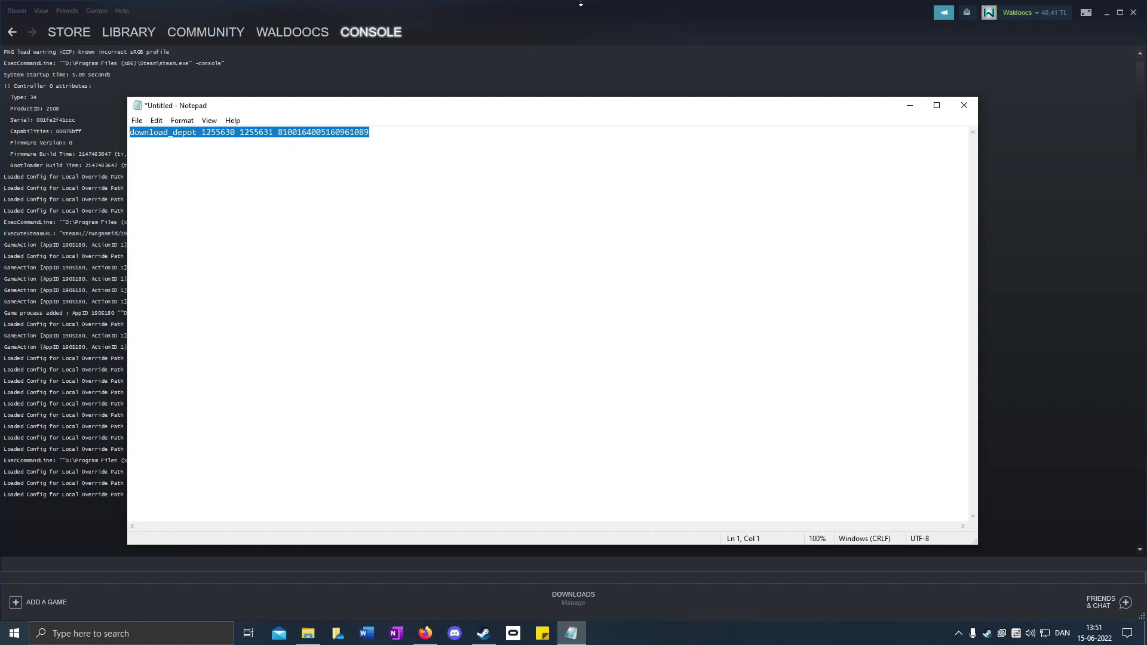
pyautogui.click(587, 3)
pyautogui.rightClick(49, 577)
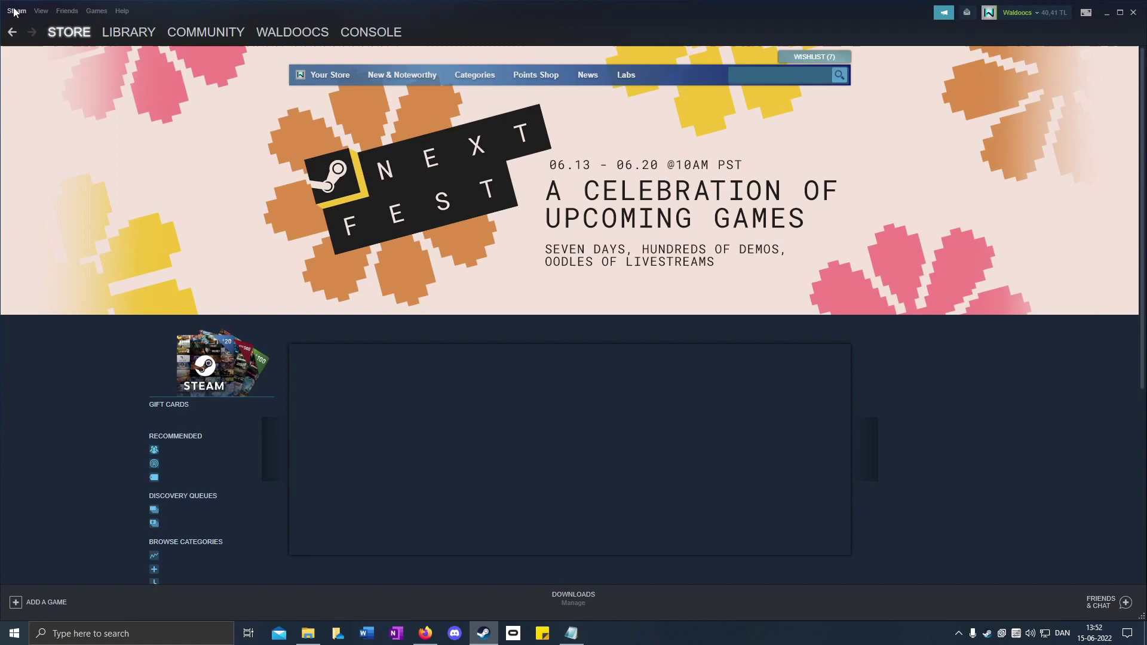
# Browse to Steam's library folder from its download settings and open steamapps\content\app_1255630\depot_1255631 to view the downloaded files.
pyautogui.click(16, 11)
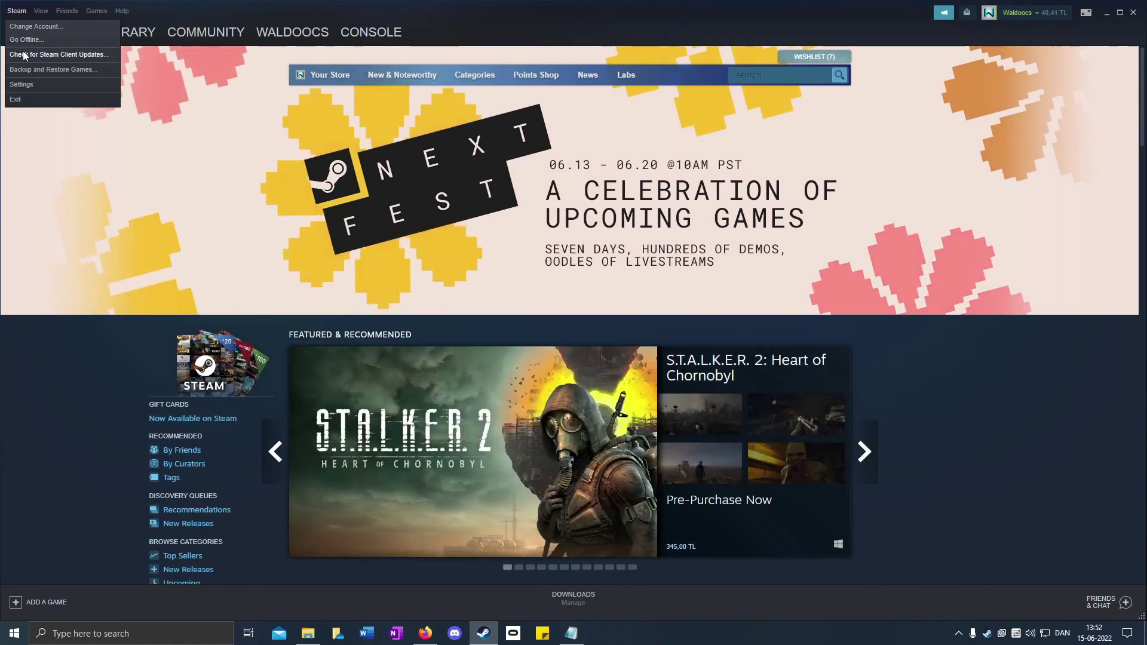
pyautogui.click(34, 85)
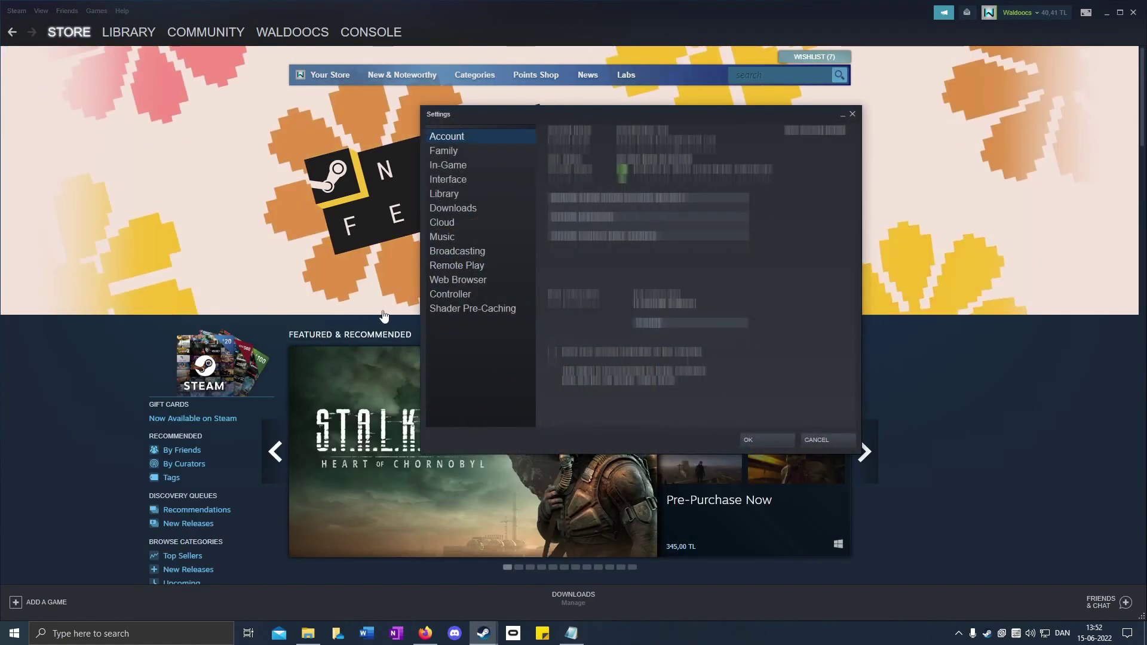
pyautogui.click(461, 209)
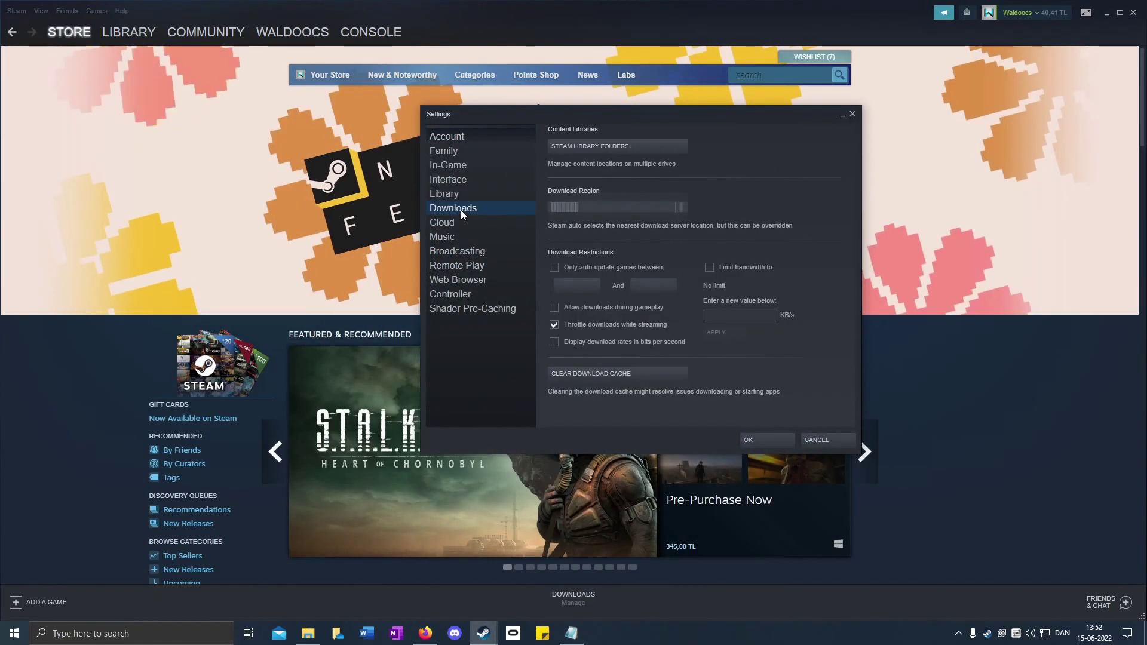
pyautogui.click(599, 146)
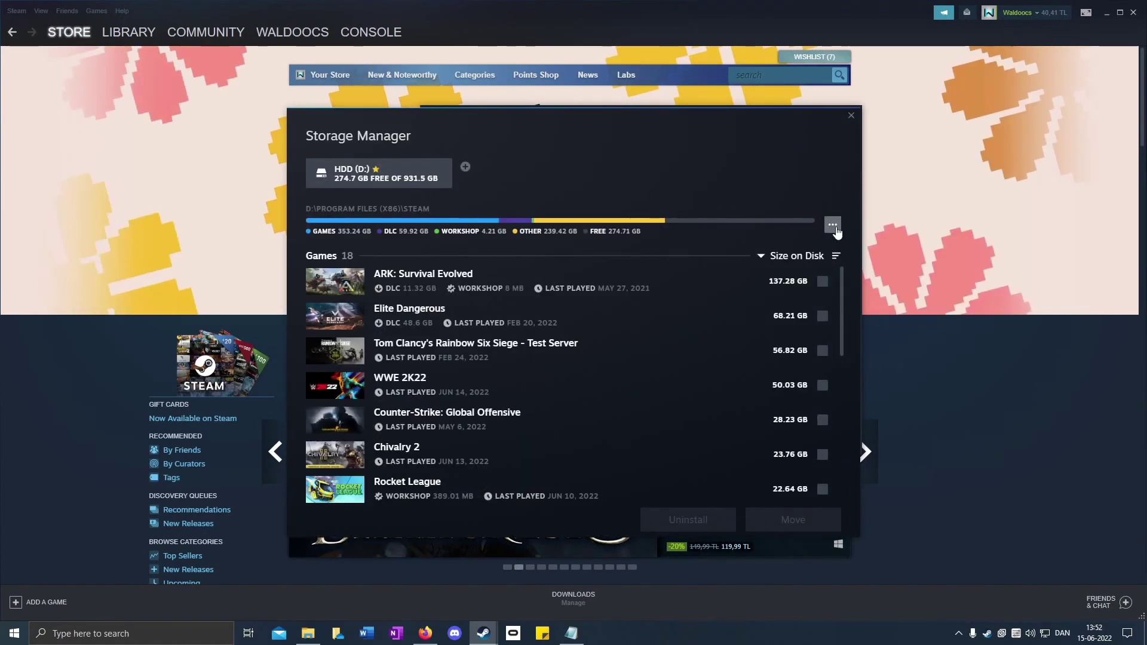
pyautogui.click(834, 226)
pyautogui.click(812, 244)
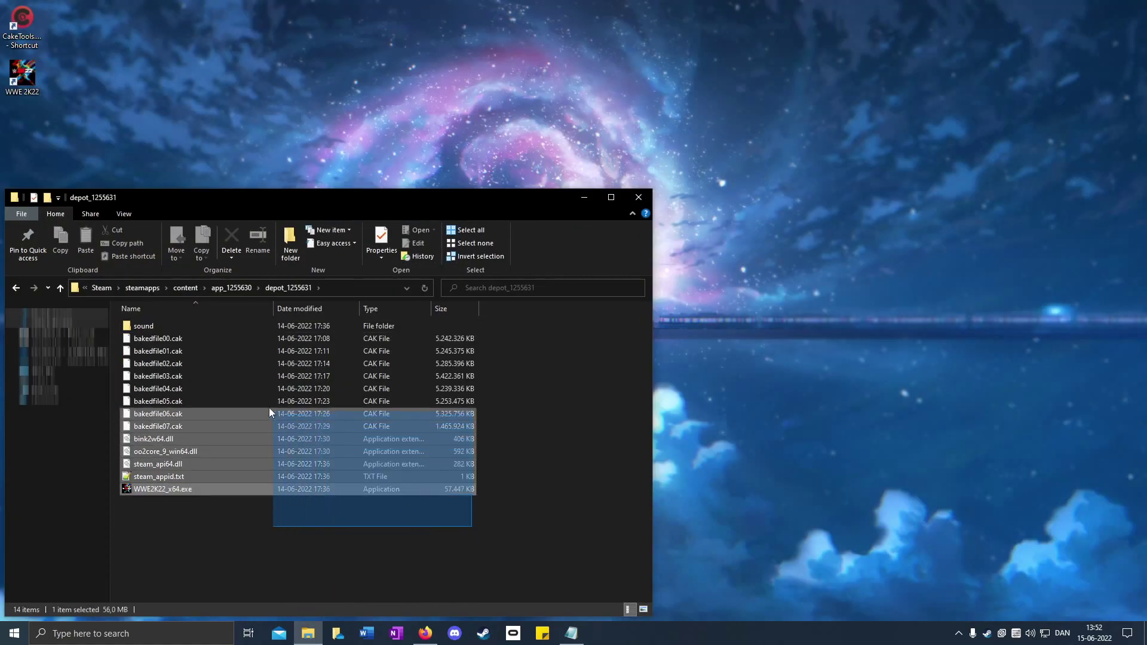
pyautogui.moveTo(269, 407); pyautogui.dragTo(304, 539)
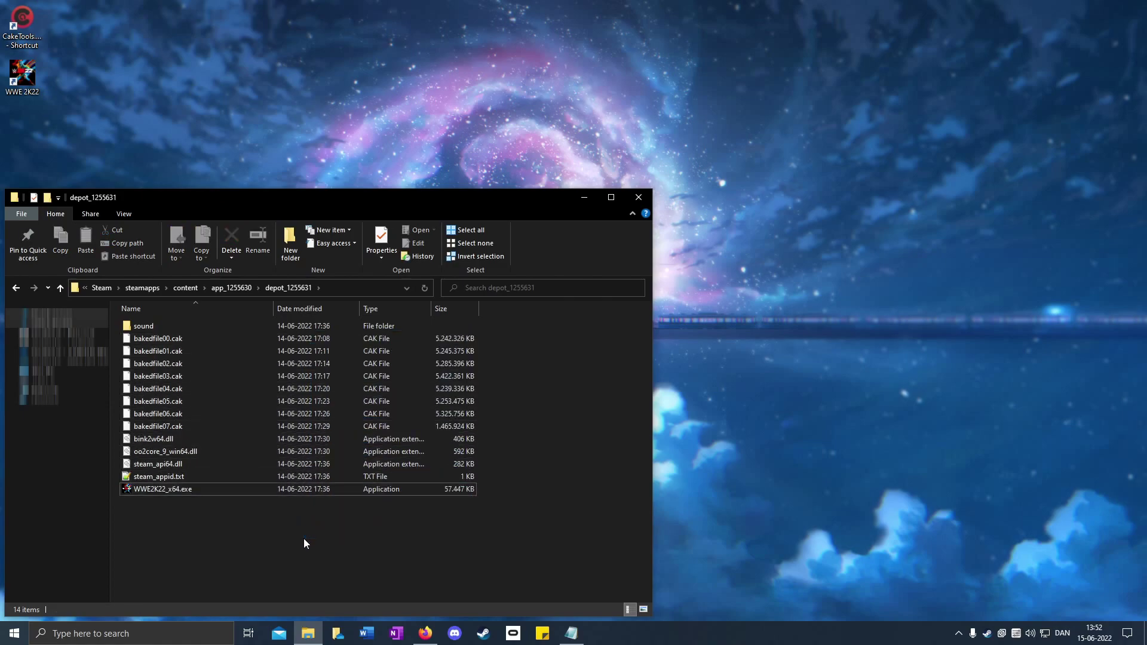
# Open the installed WWE 2K22 local files folder from the Steam library and place its window beside the depot folder.
pyautogui.click(484, 634)
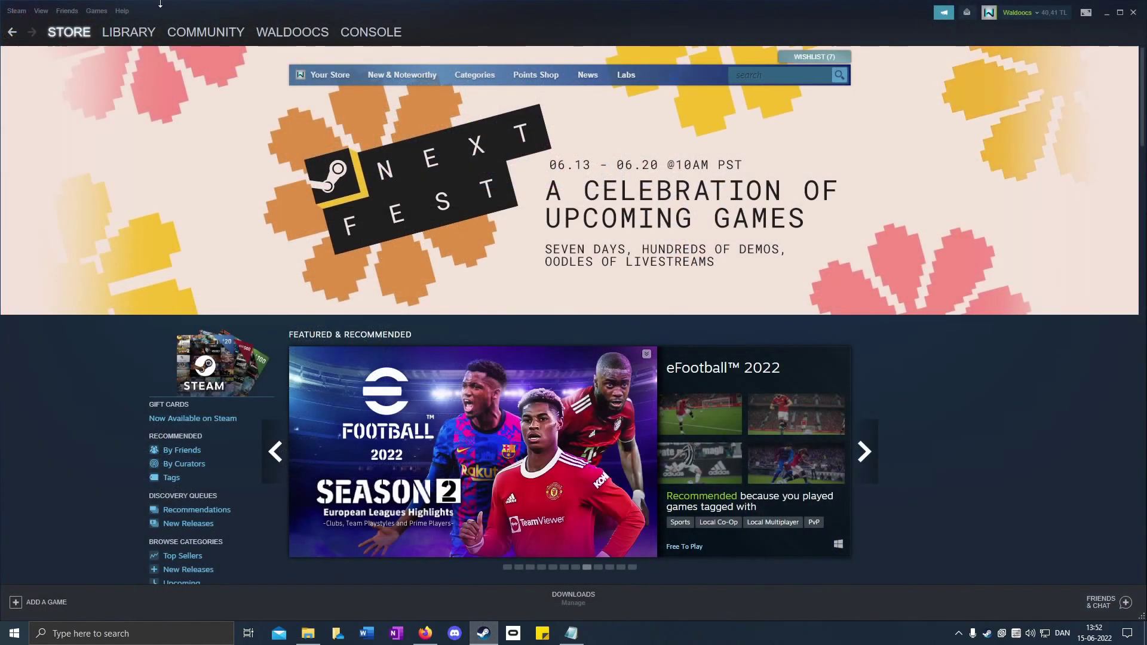
pyautogui.click(129, 32)
pyautogui.rightClick(94, 147)
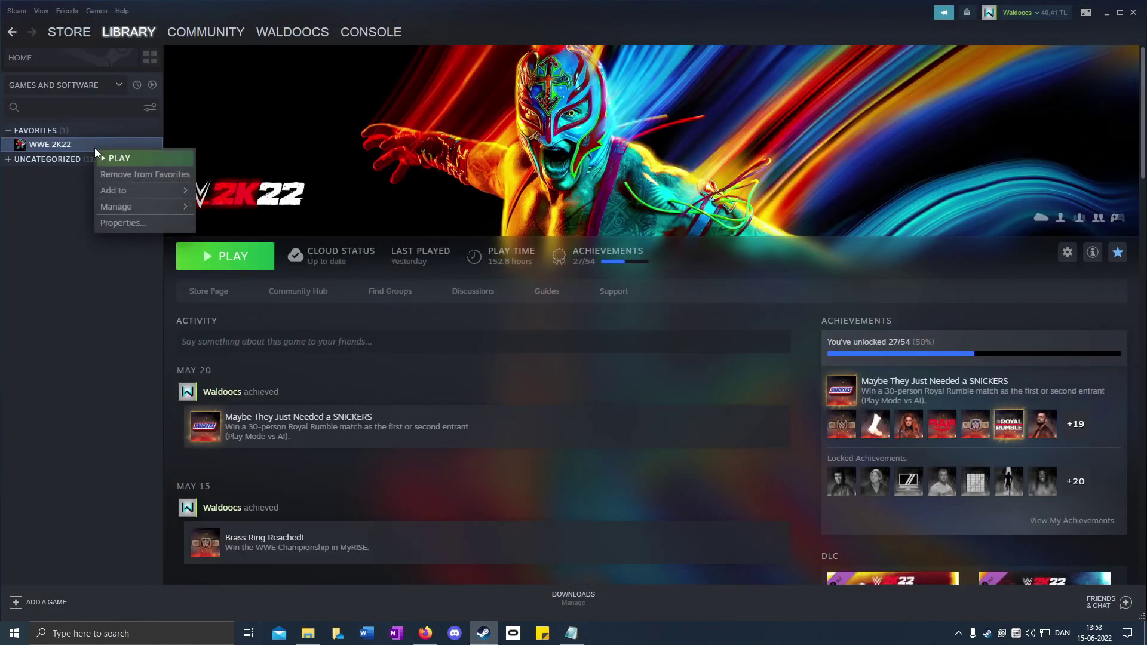
pyautogui.moveTo(116, 206)
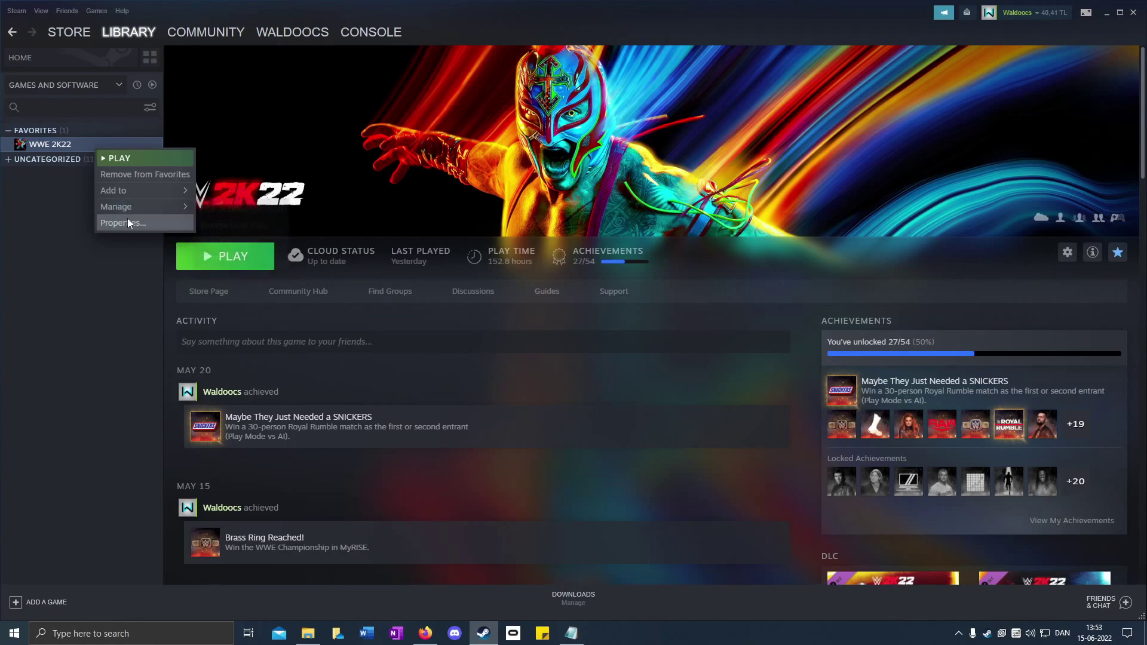
pyautogui.click(127, 220)
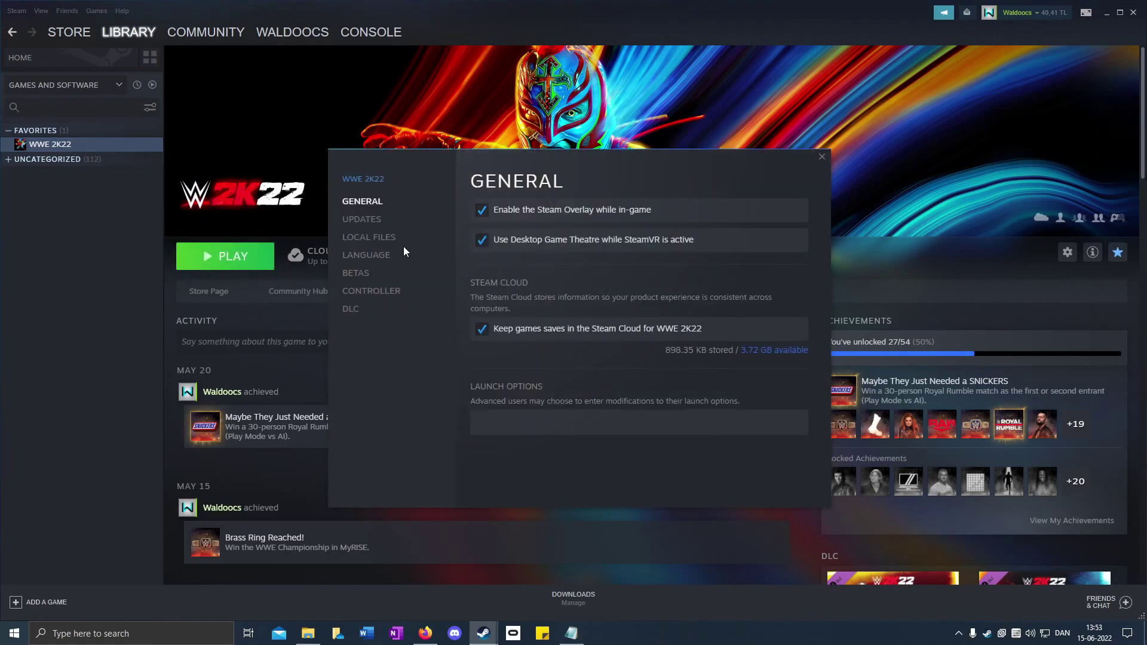
pyautogui.click(368, 237)
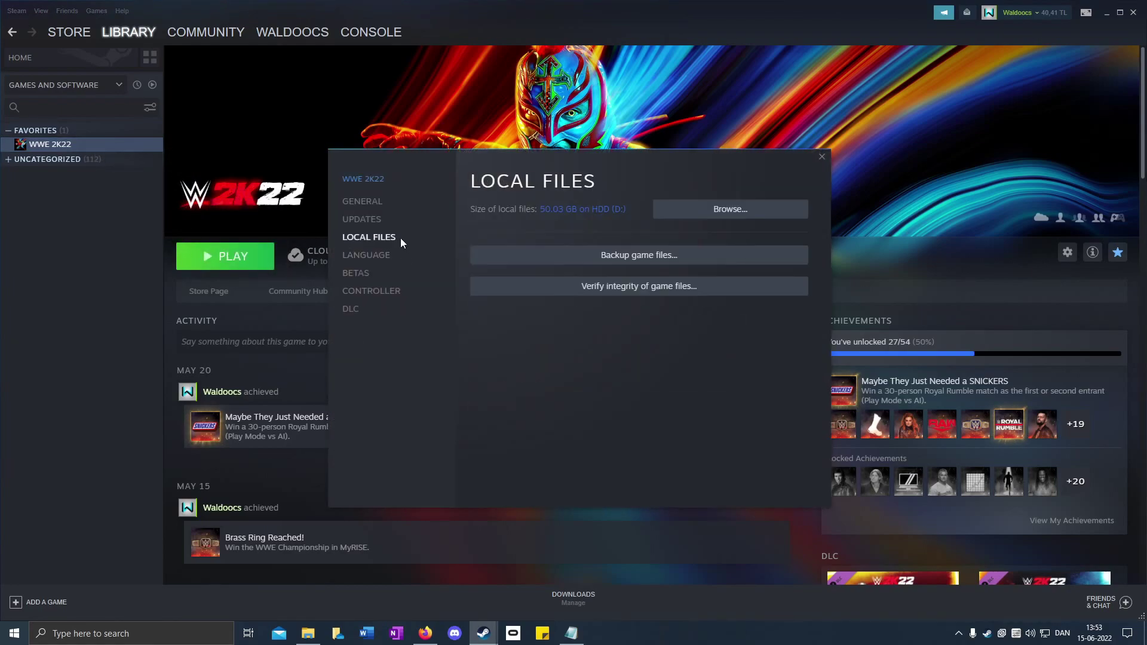
pyautogui.click(737, 209)
pyautogui.moveTo(913, 371); pyautogui.dragTo(818, 137)
pyautogui.click(842, 108)
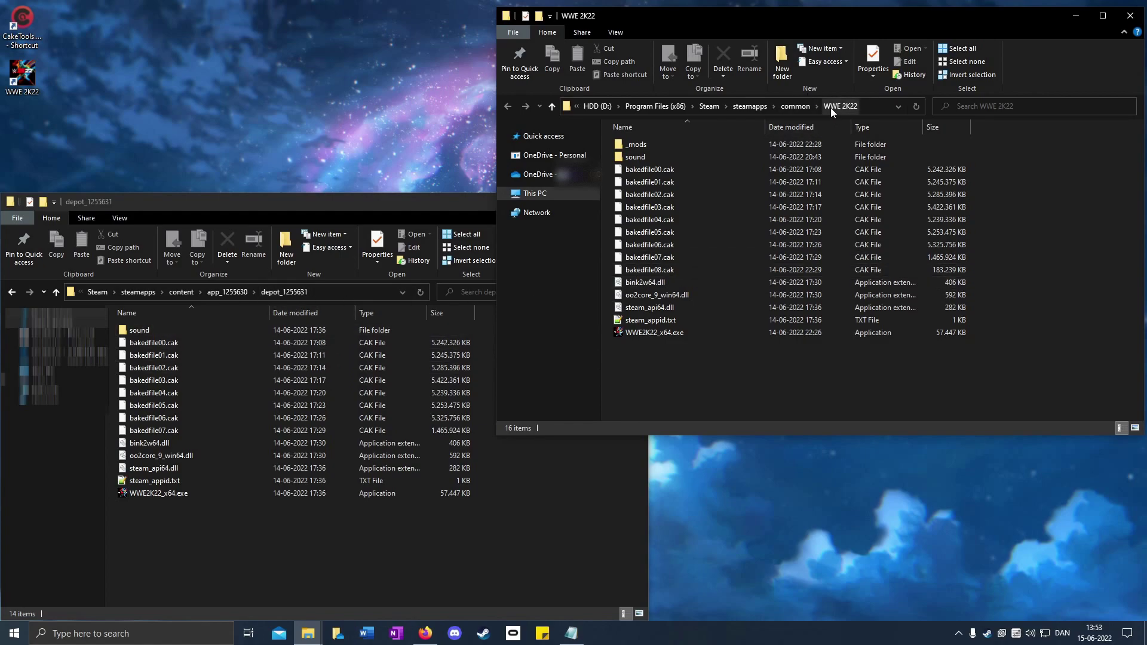
# Delete all files and folders in the installed WWE 2K22 folder.
pyautogui.moveTo(756, 332); pyautogui.dragTo(683, 135)
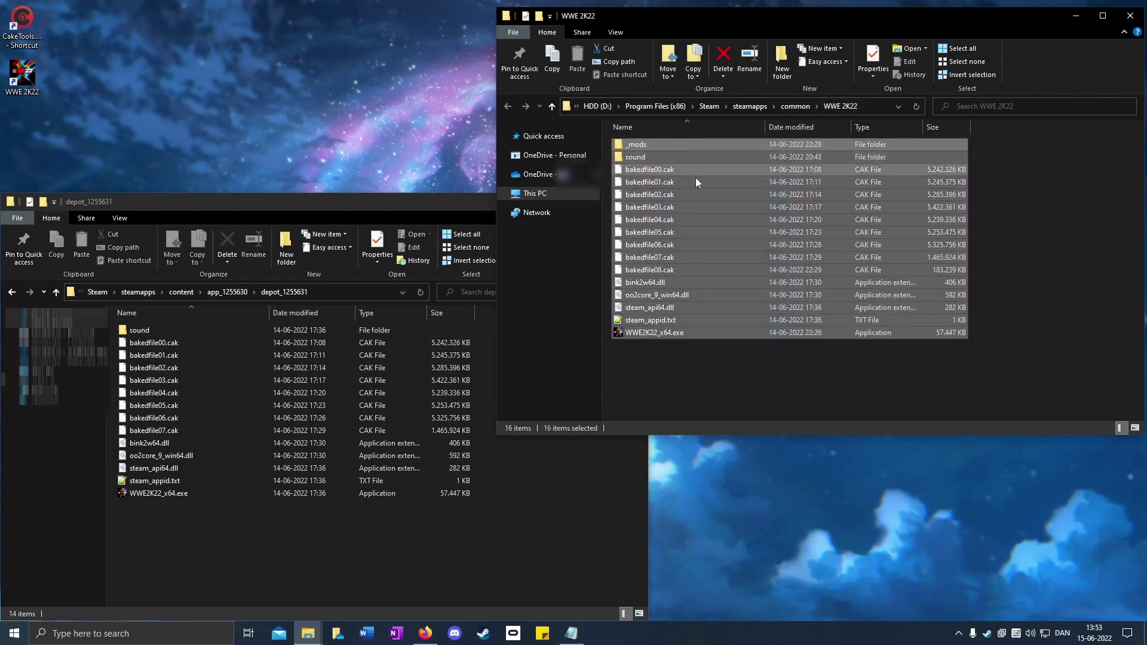
pyautogui.rightClick(690, 235)
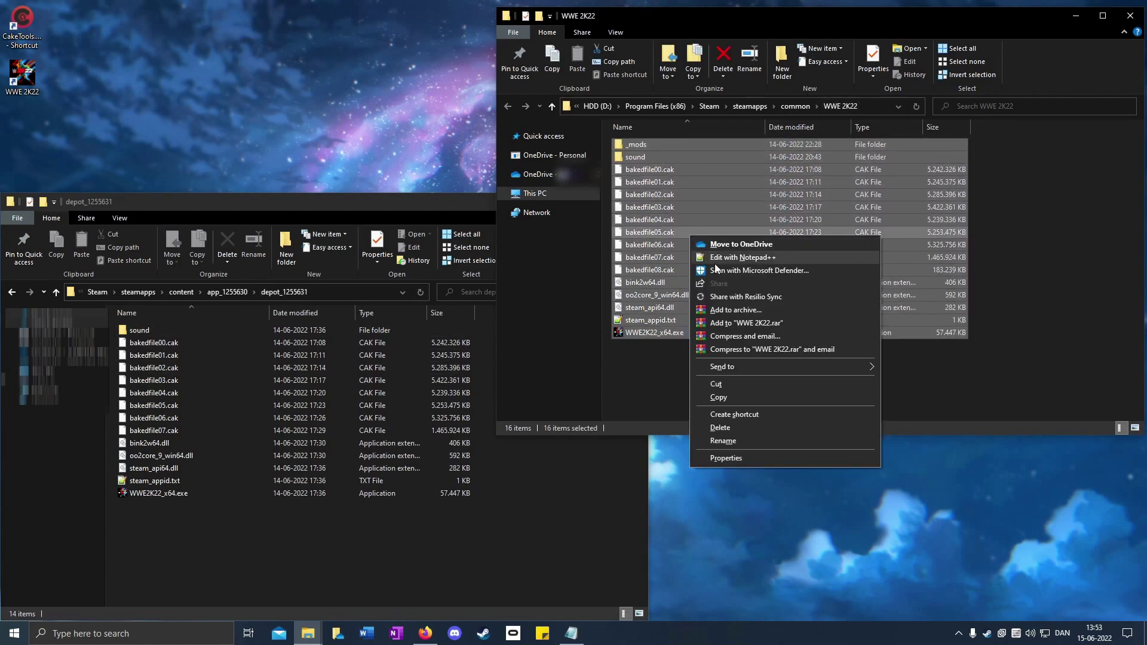
pyautogui.click(720, 427)
# Copy everything from the depot_1255631 folder into the emptied WWE 2K22 folder.
pyautogui.click(407, 548)
pyautogui.moveTo(381, 527); pyautogui.dragTo(236, 320)
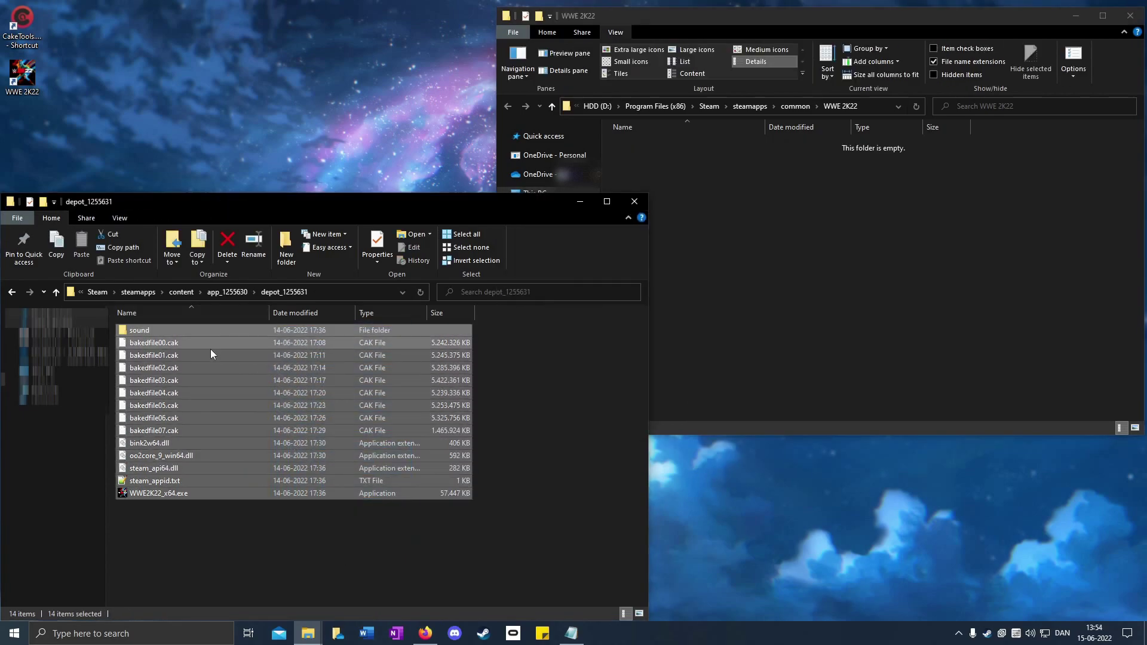
pyautogui.rightClick(166, 411)
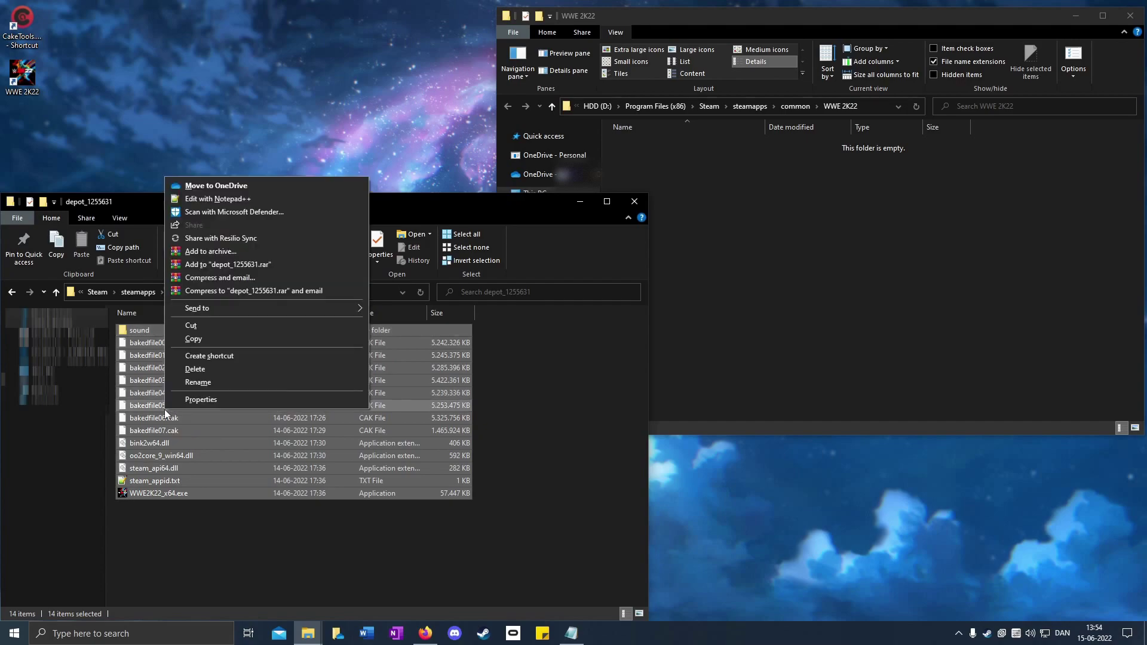
pyautogui.click(221, 339)
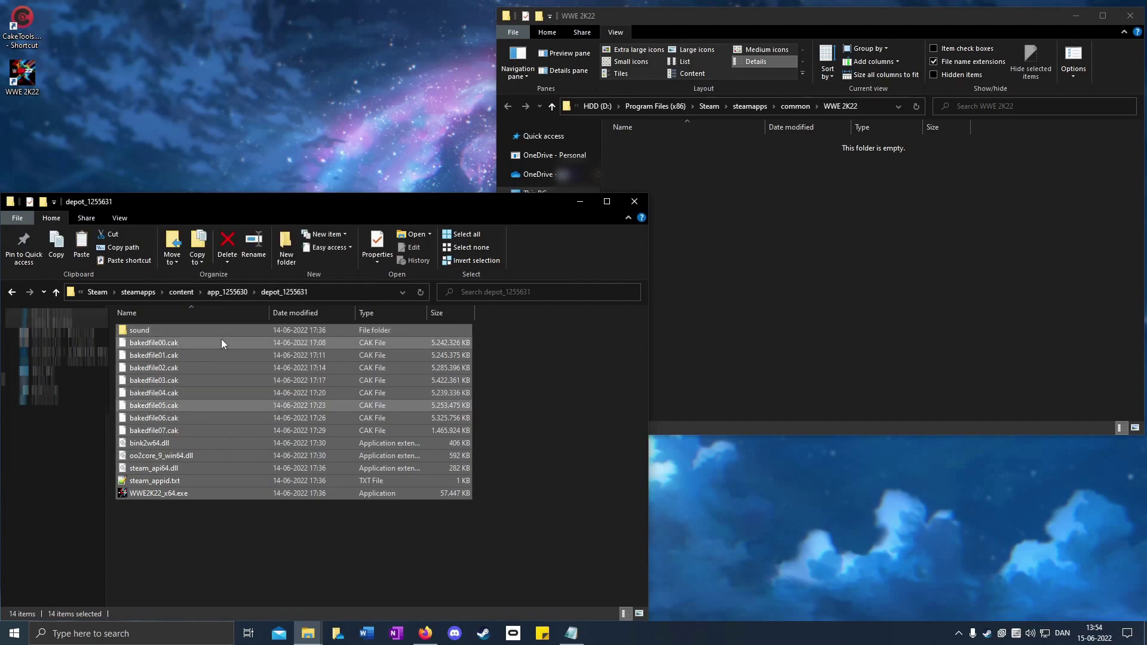
pyautogui.click(597, 478)
pyautogui.click(747, 270)
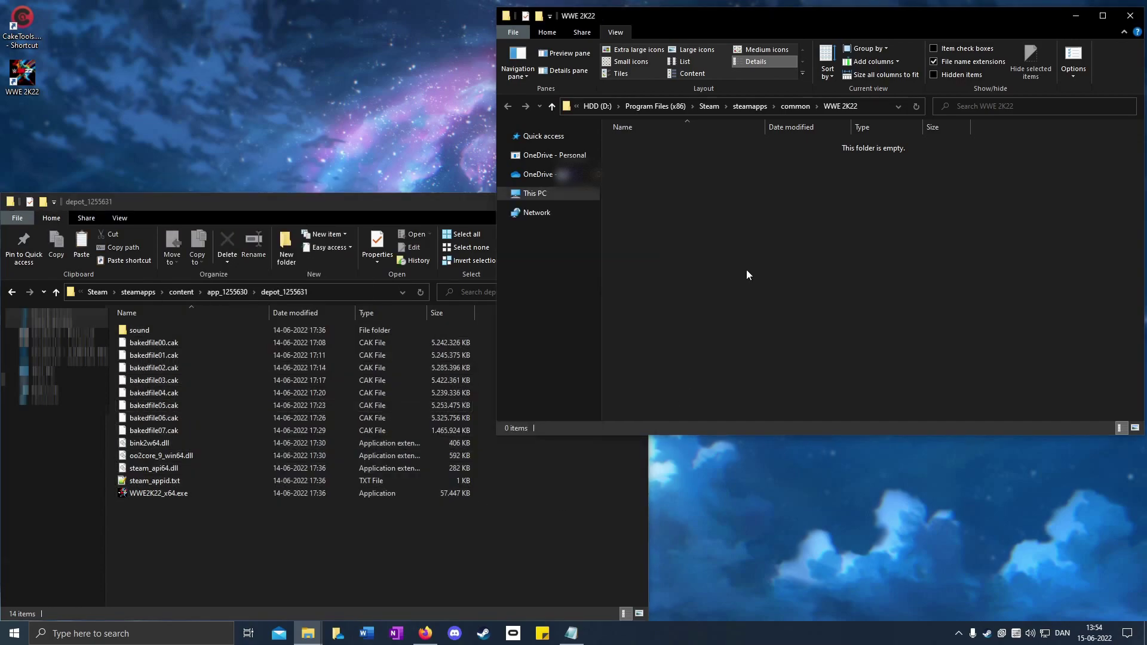
pyautogui.rightClick(773, 213)
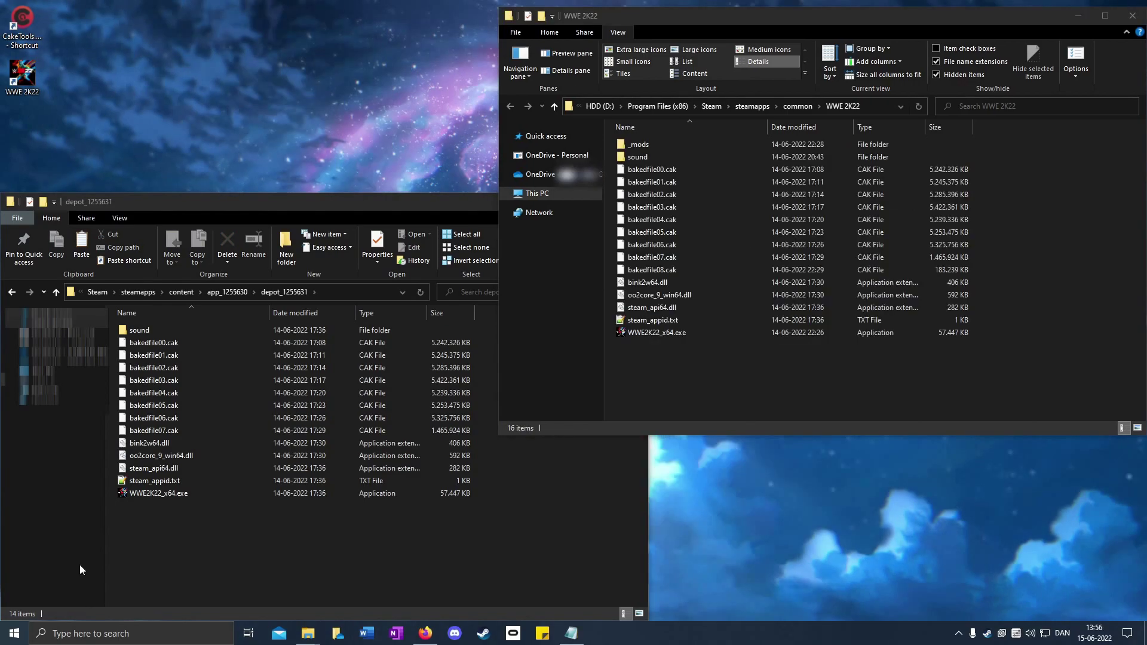
# Go up to Steam's content folder and permanently delete the app_1255630 folder.
pyautogui.click(296, 561)
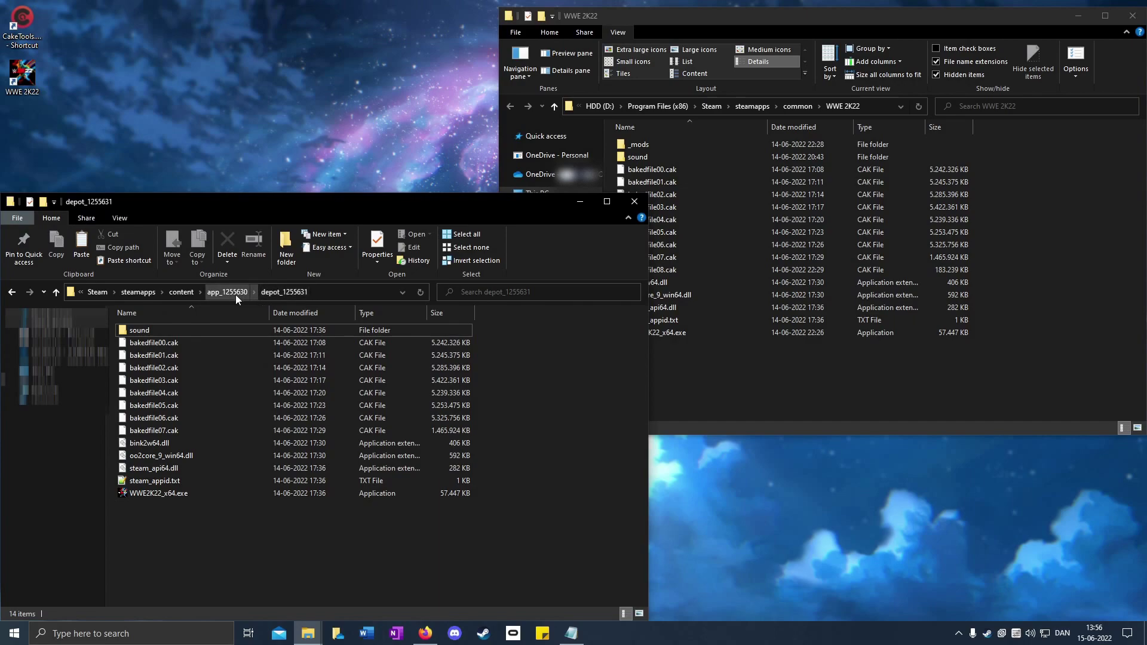
pyautogui.click(185, 292)
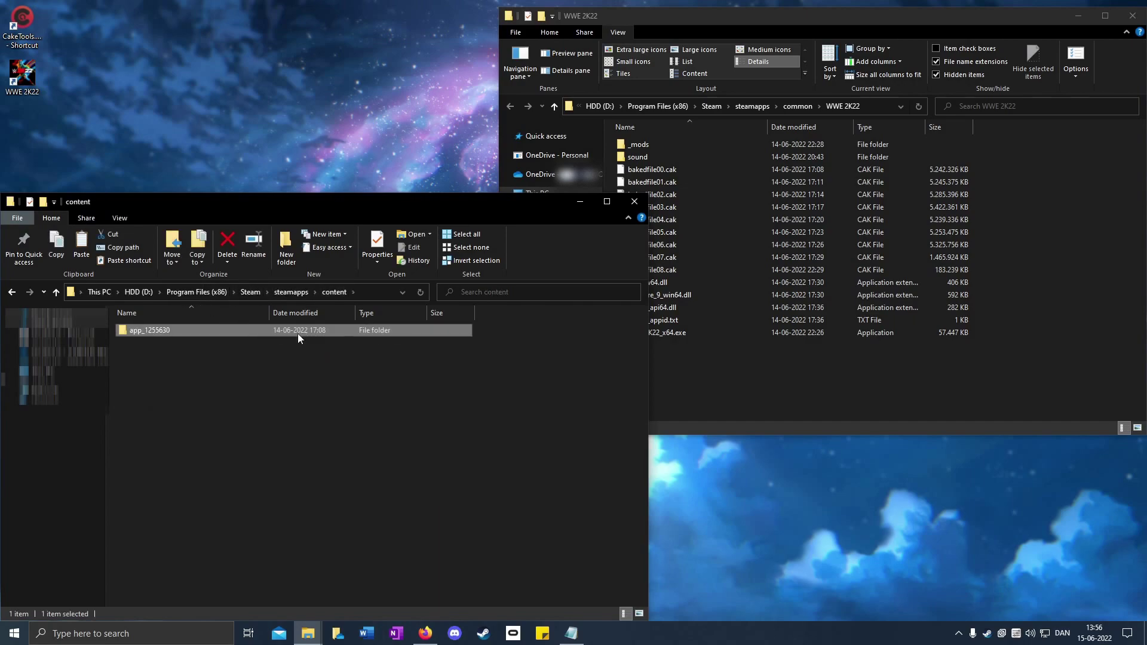
pyautogui.rightClick(298, 339)
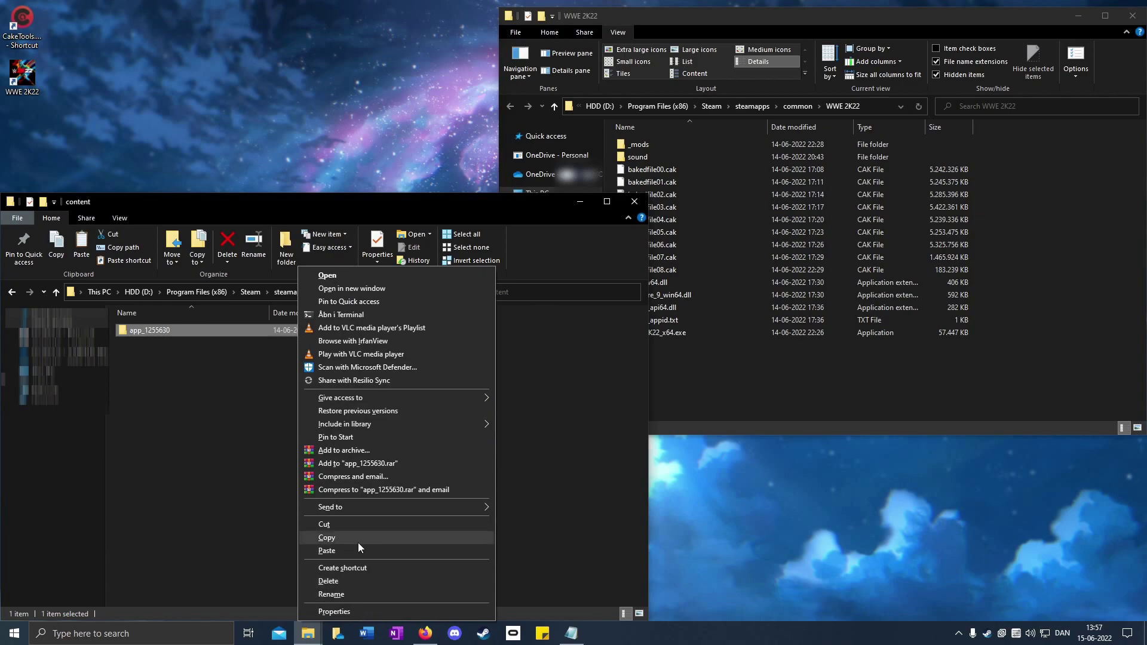
pyautogui.click(328, 581)
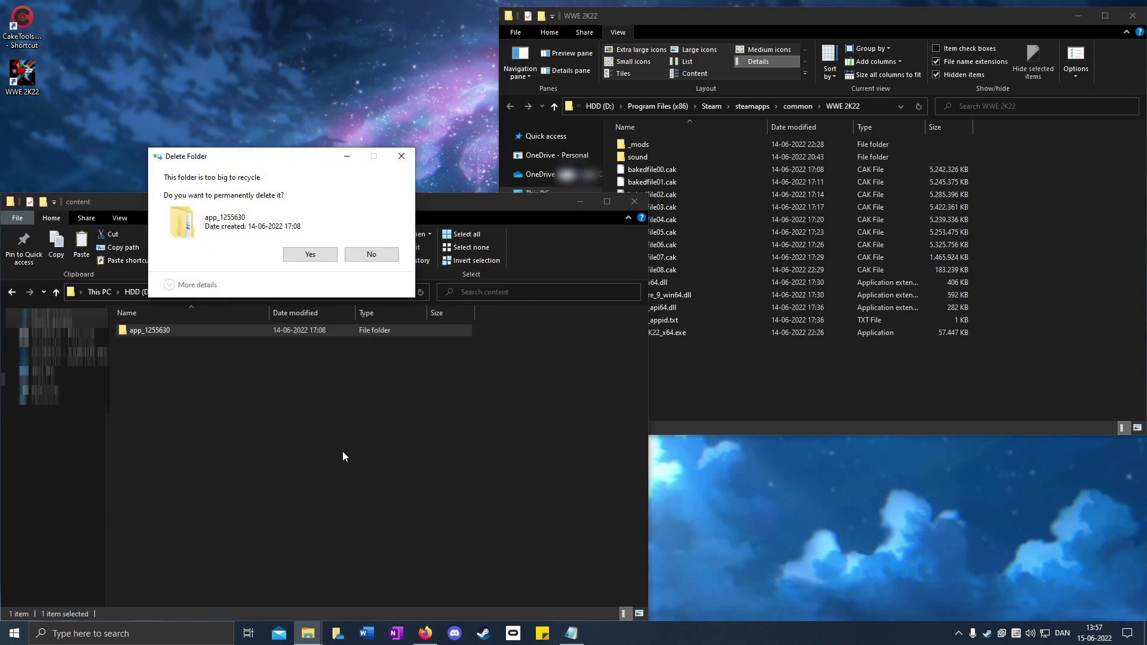
pyautogui.click(306, 257)
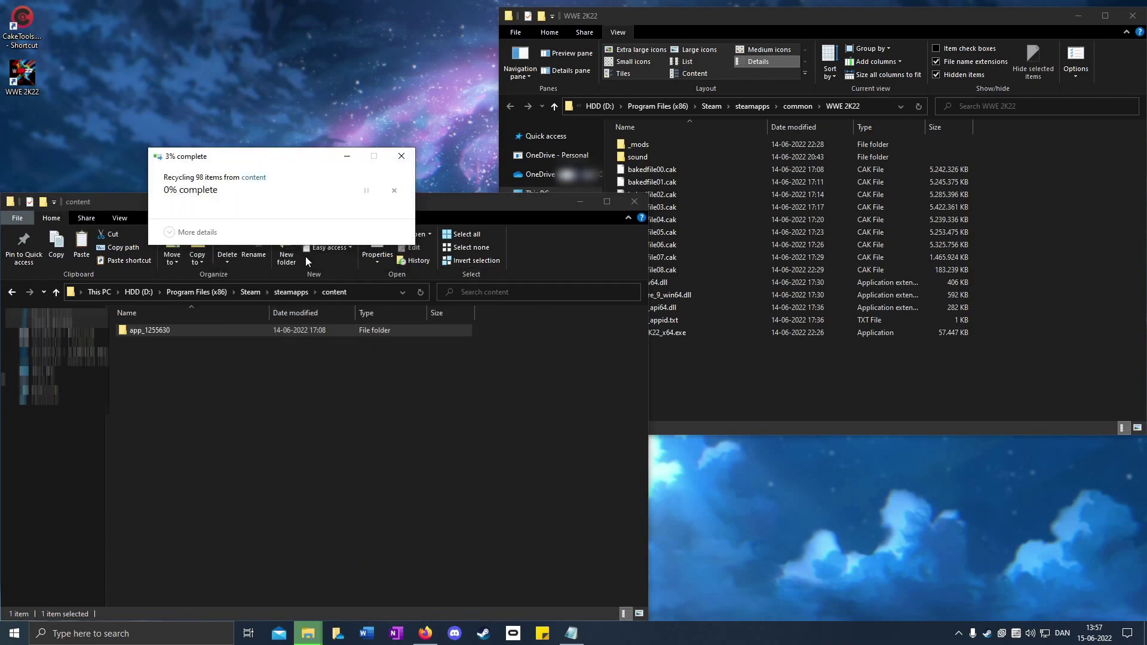